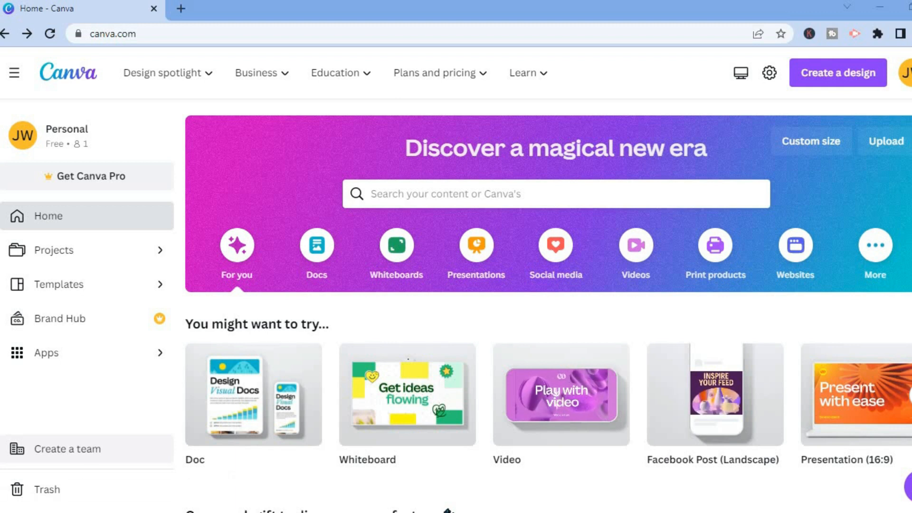
Create a blank video design and search its templates for "video".
left_click(538, 377)
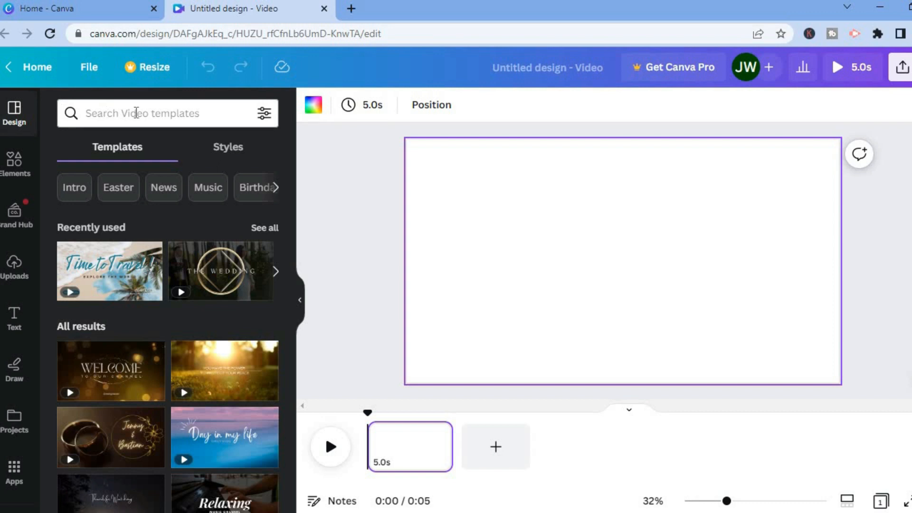
left_click(170, 116)
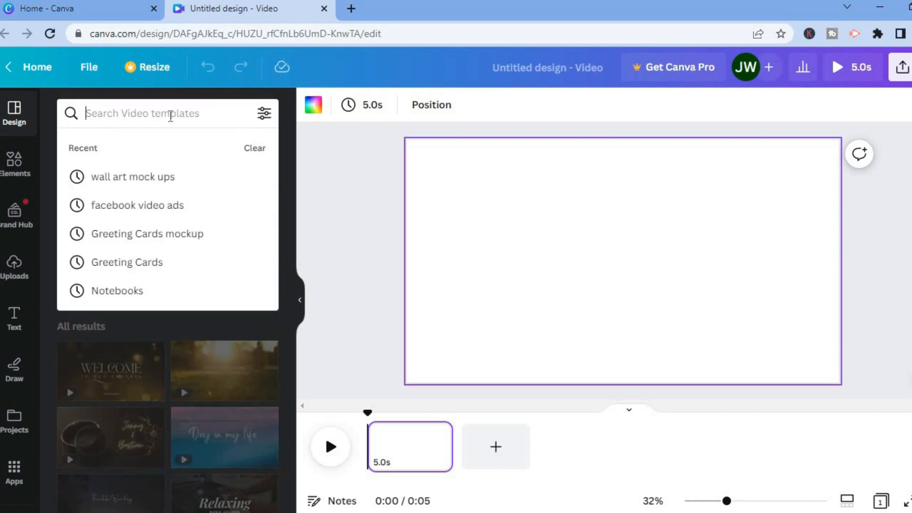
type("V")
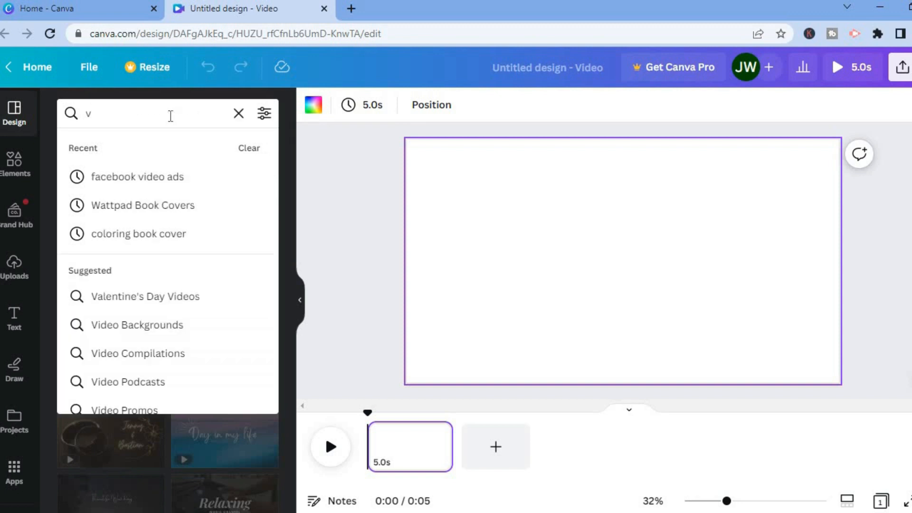
type("ideo")
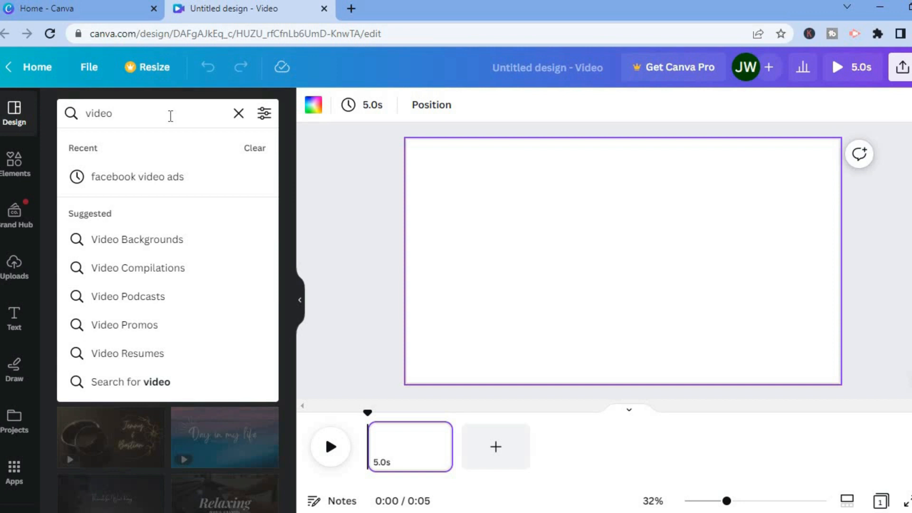
key("Return")
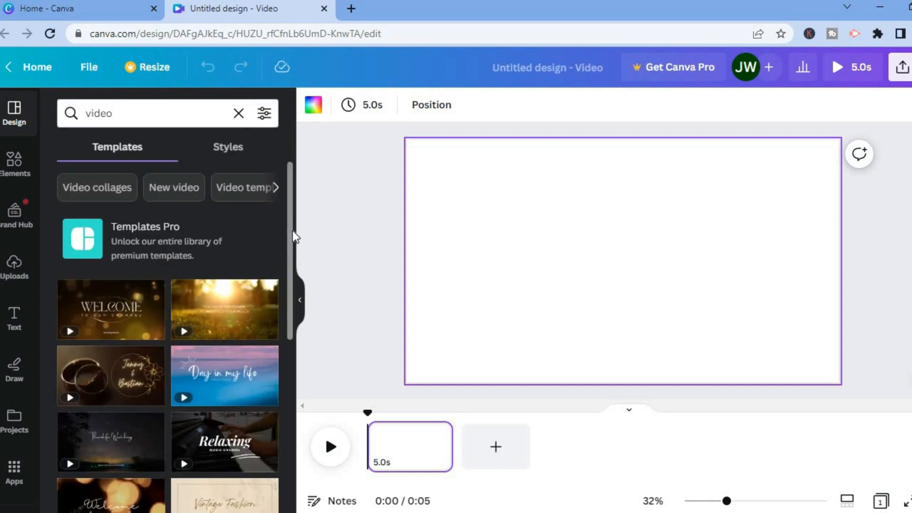
Narrow the template search to "Video template" and apply the Rimberio Co. ocean shoreline template to the page.
left_click_drag(290, 238, 295, 217)
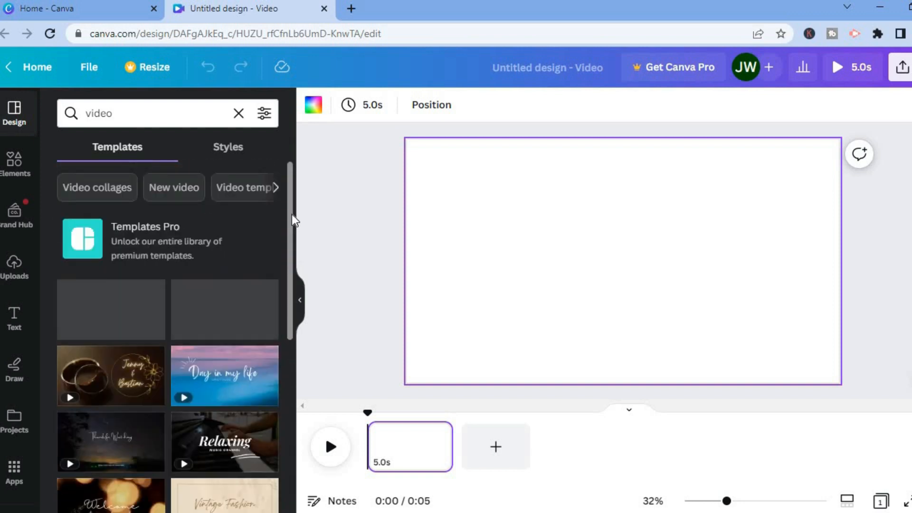
left_click(245, 190)
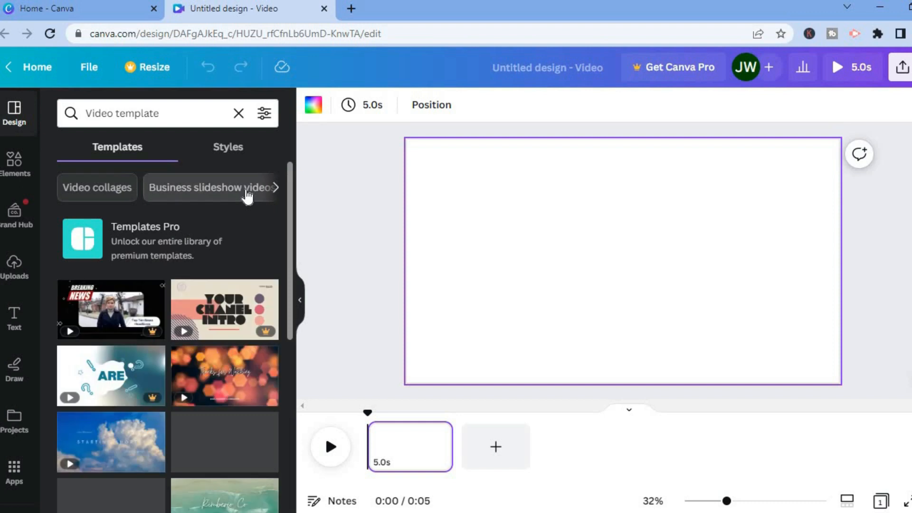
scroll(286, 221, "down", 3)
scroll(283, 341, "down", 3)
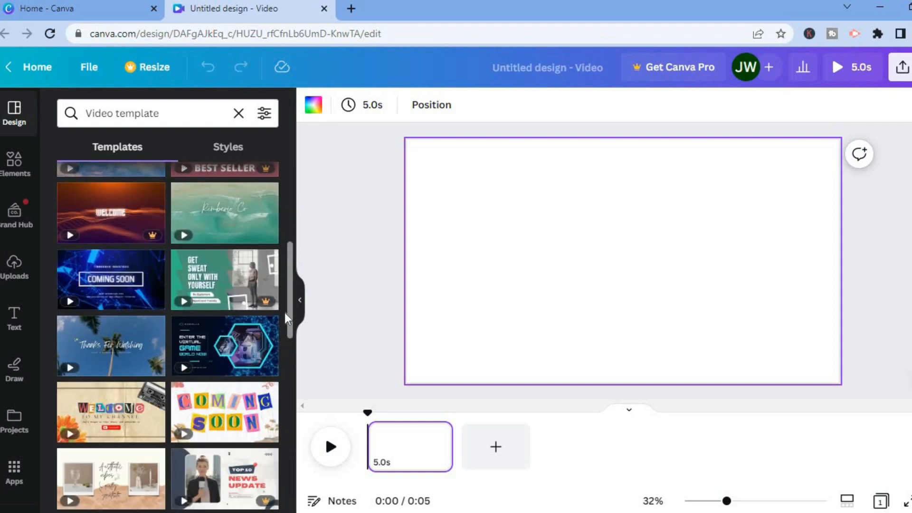
left_click(247, 235)
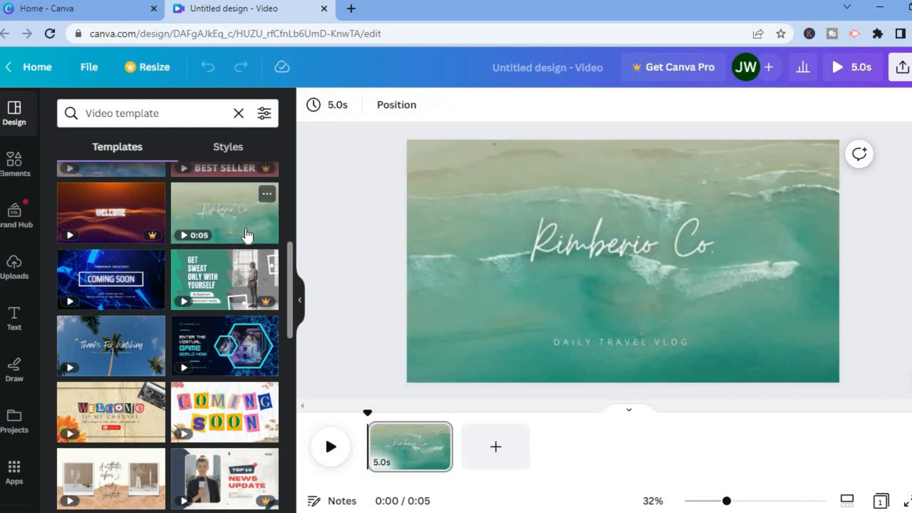
left_click(441, 312)
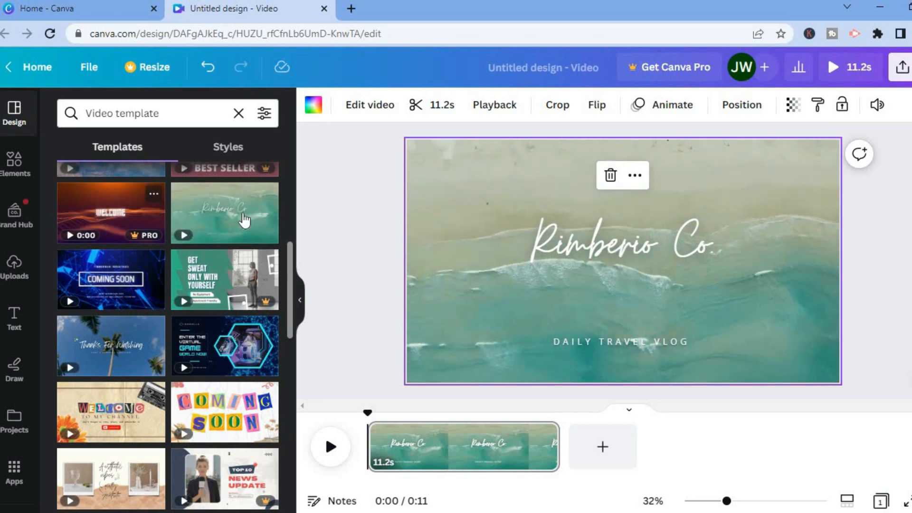
Delete the "Rimberio Co." title and the "DAILY TRAVEL VLOG" subtitle from the page.
left_click(572, 235)
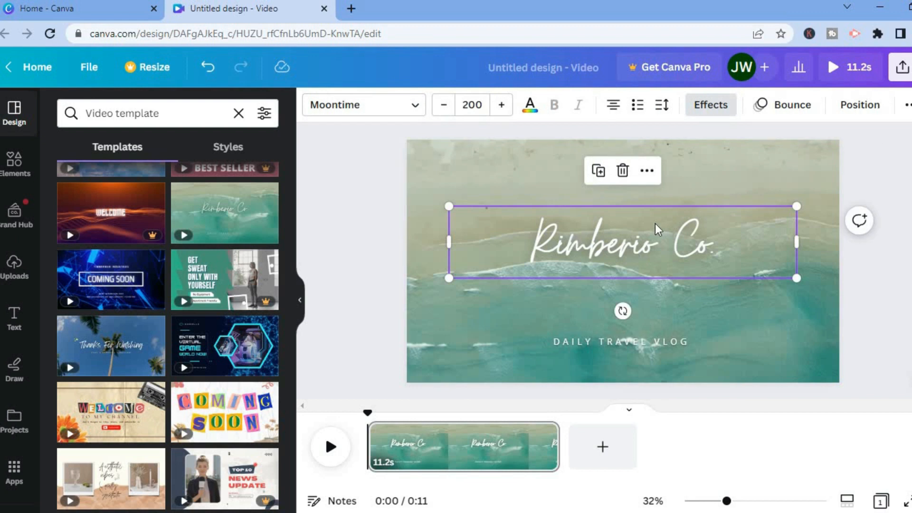
left_click(623, 171)
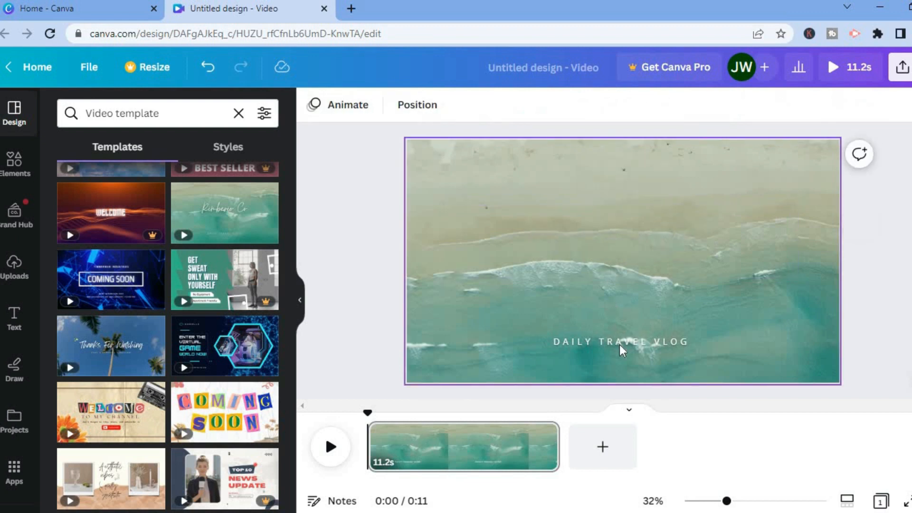
left_click(617, 348)
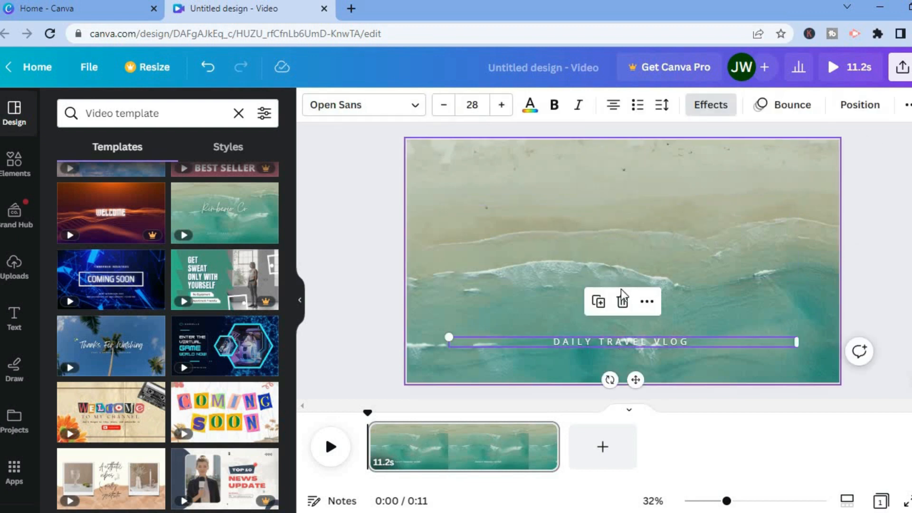
left_click(623, 302)
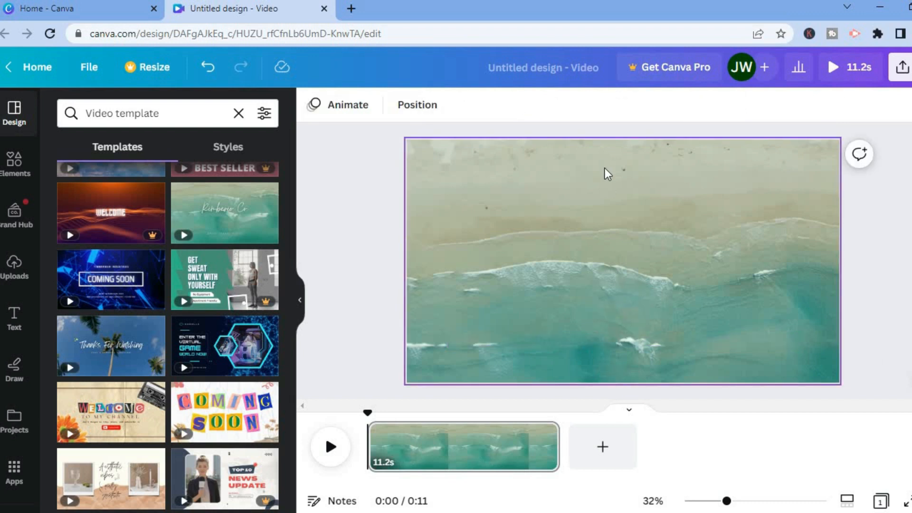
Play a short preview of the shoreline clip without its text and pause it.
left_click(331, 449)
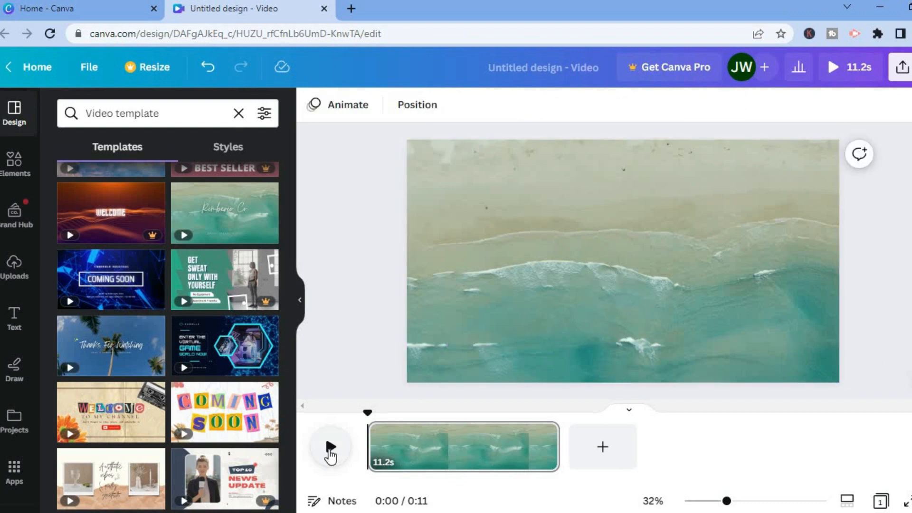
left_click(332, 451)
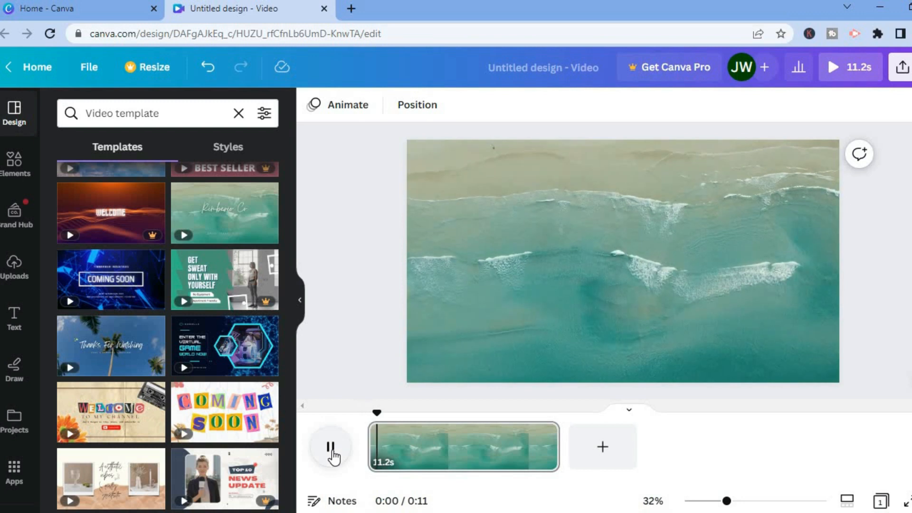
left_click(331, 449)
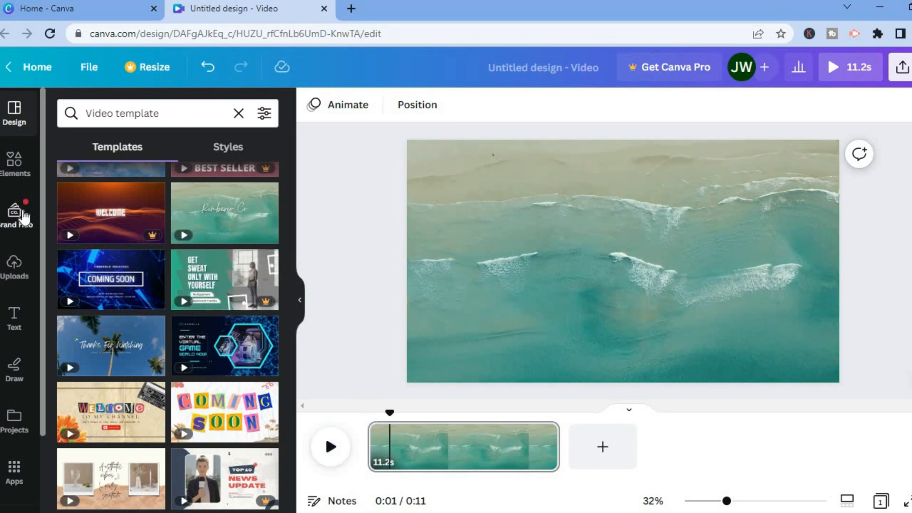
Search the elements for "birds flying" and place a black bird flock graphic over the water in the page's lower-left area.
left_click(17, 165)
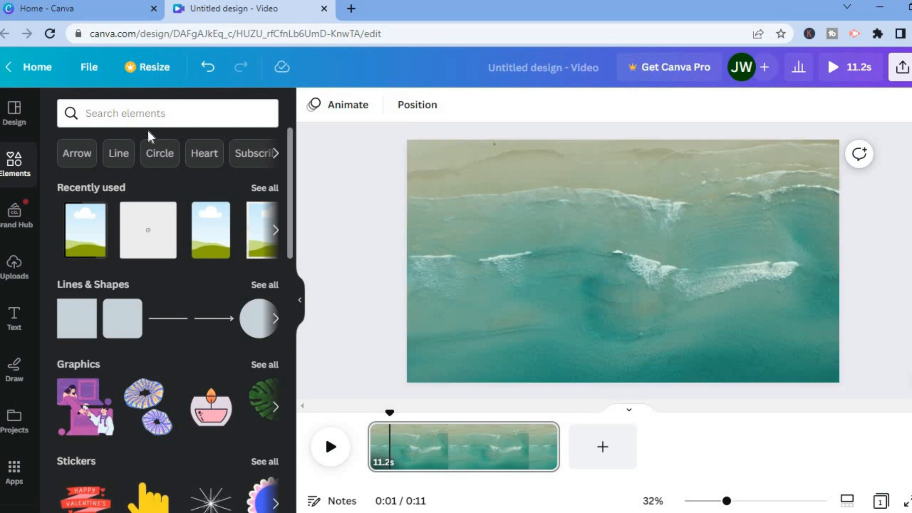
left_click(138, 109)
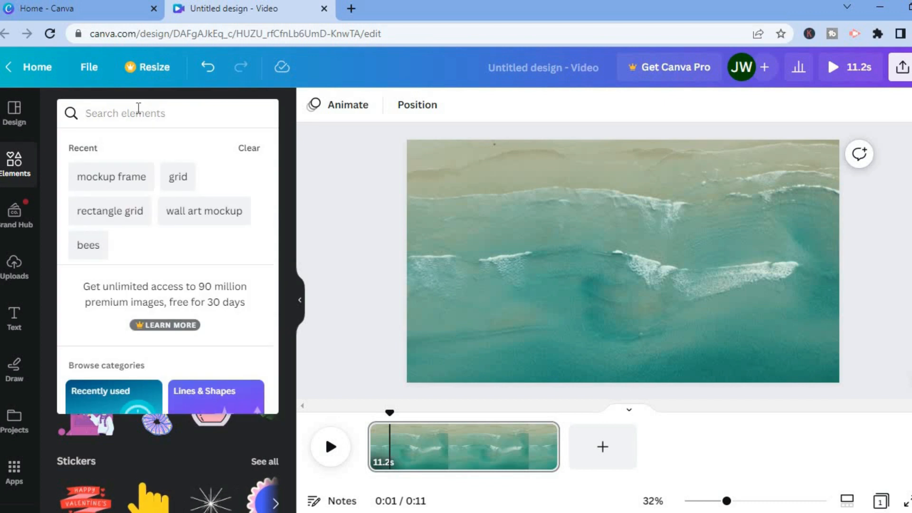
type("bird")
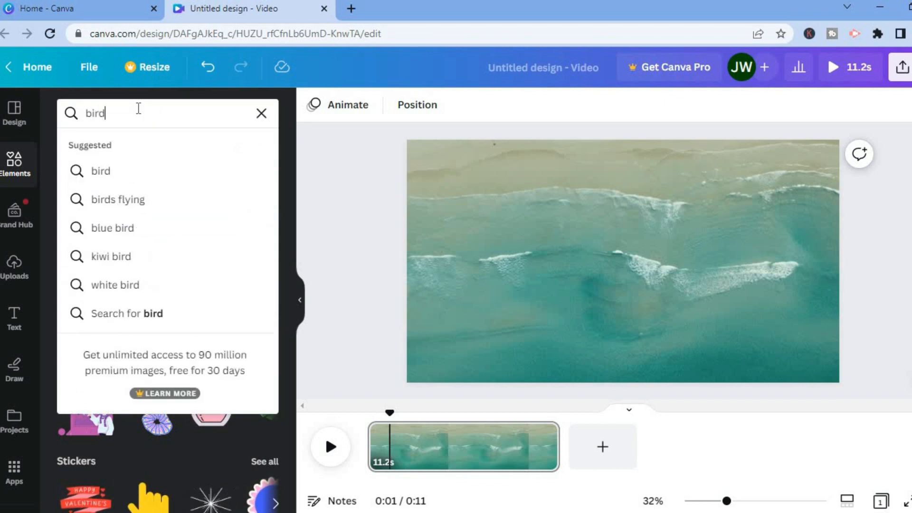
left_click(149, 205)
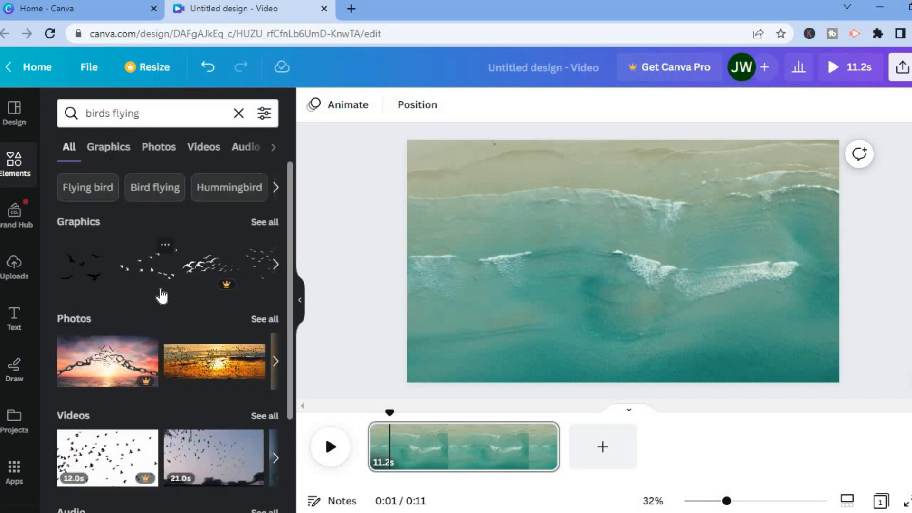
left_click(265, 222)
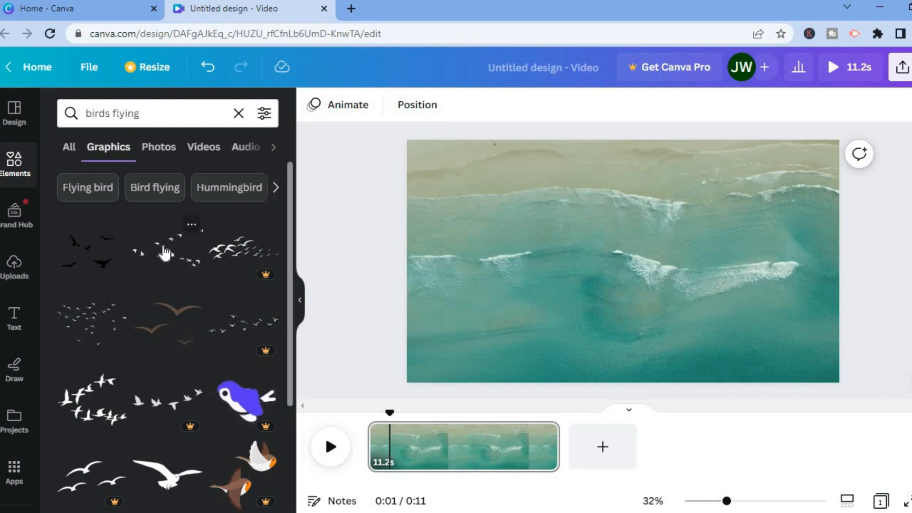
left_click_drag(491, 160, 466, 295)
left_click_drag(538, 318, 514, 200)
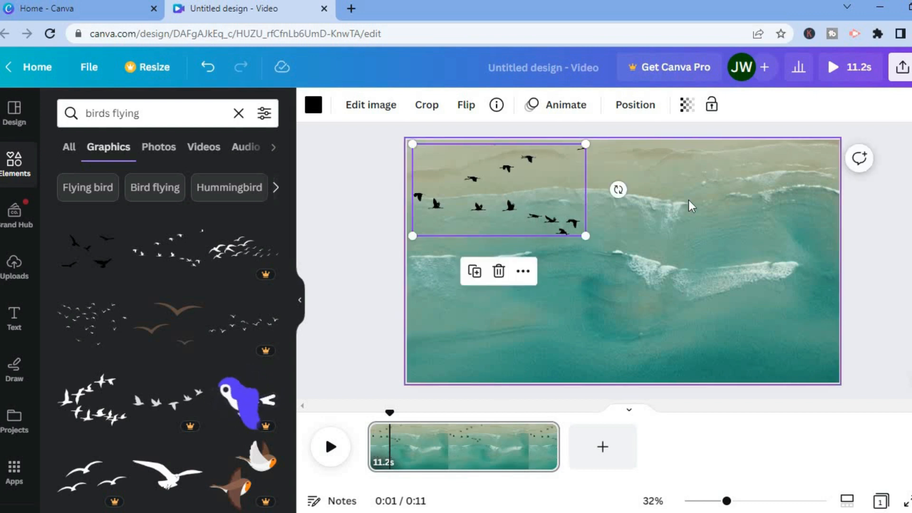
left_click_drag(530, 224, 541, 318)
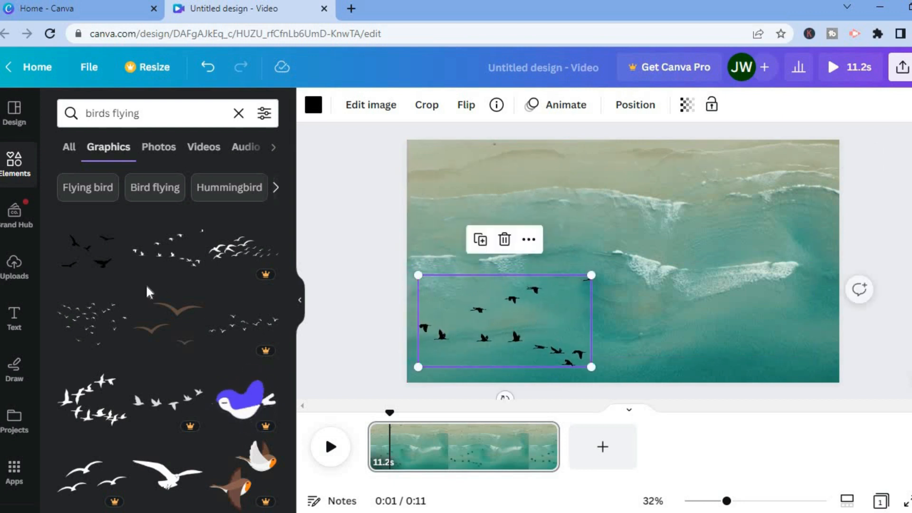
Search the elements for "sun", add the plain glowing orange sun, shrink it and place it in the page's upper-right corner.
left_click(237, 114)
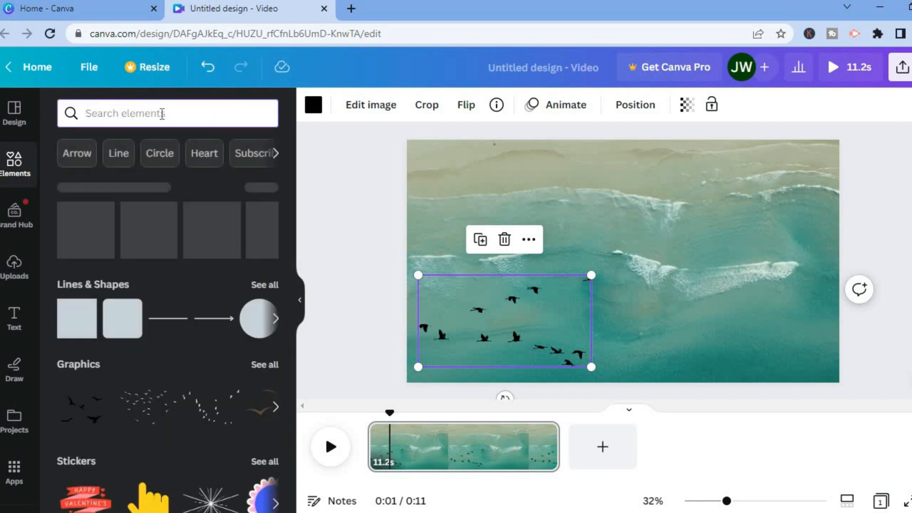
type("sun")
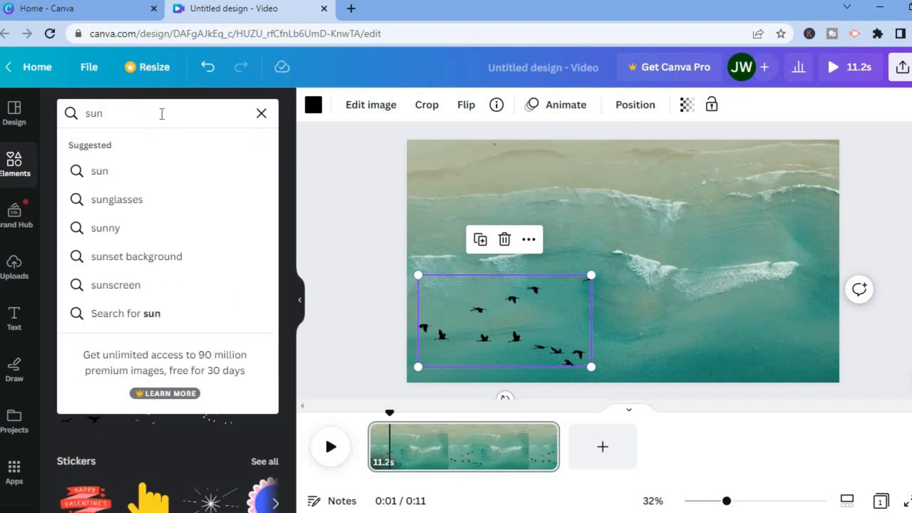
key("Return")
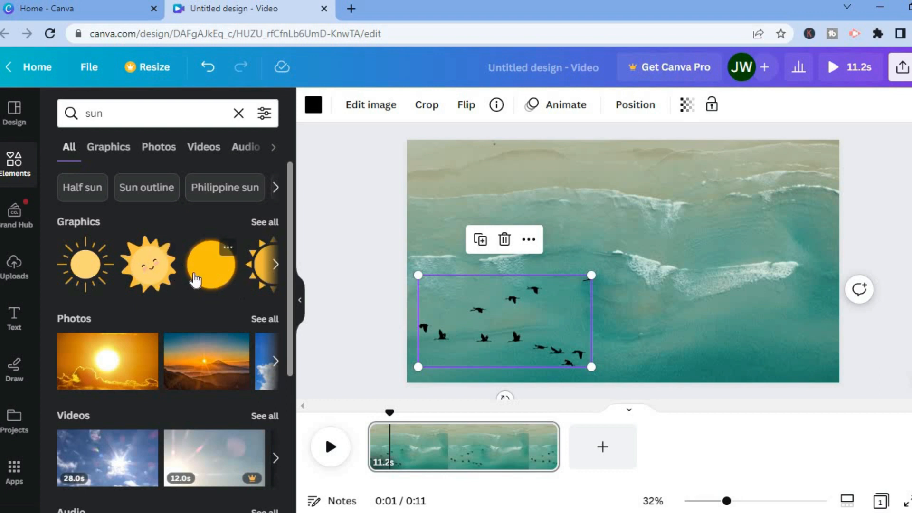
left_click_drag(376, 214, 678, 176)
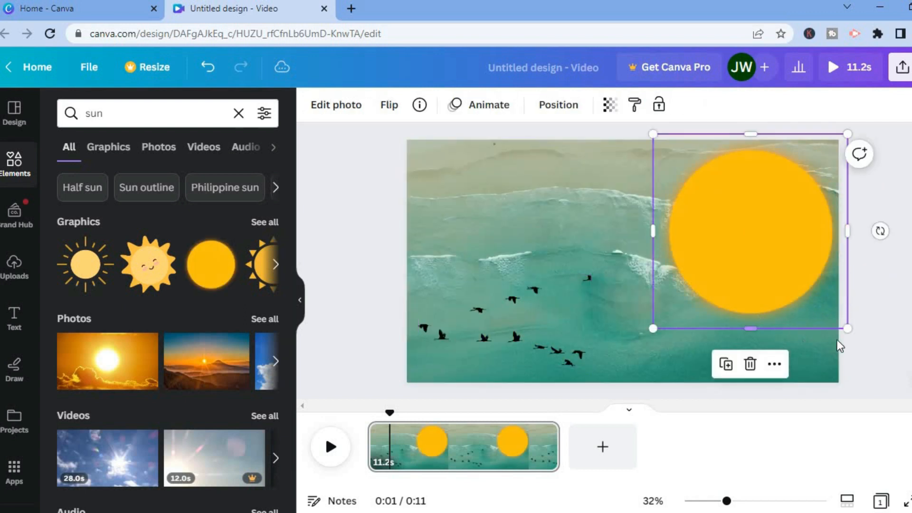
left_click_drag(848, 328, 763, 244)
left_click_drag(715, 199, 789, 191)
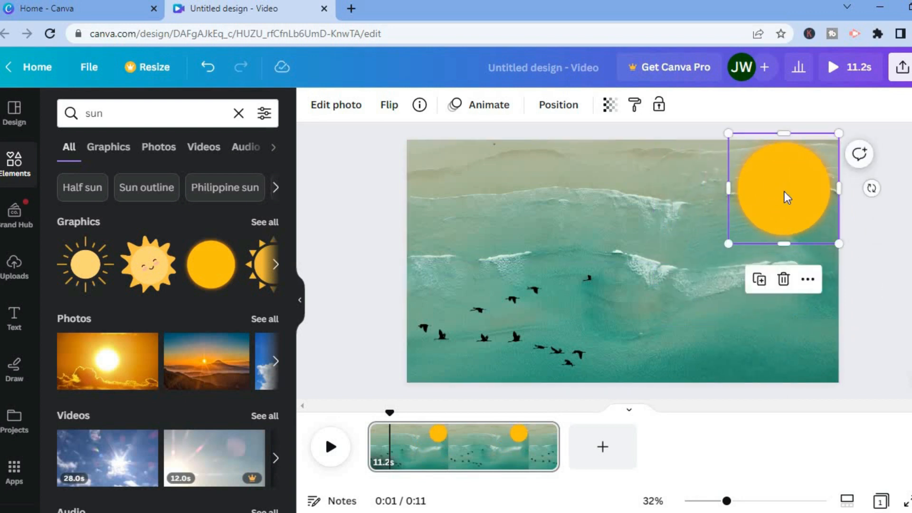
Preview the video with the birds and sun, and look at the design's sharing options.
left_click(328, 444)
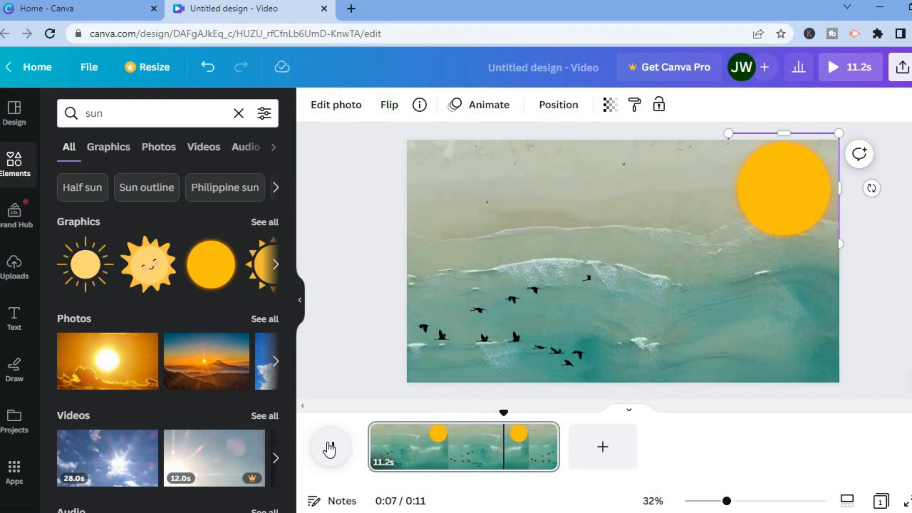
left_click(330, 448)
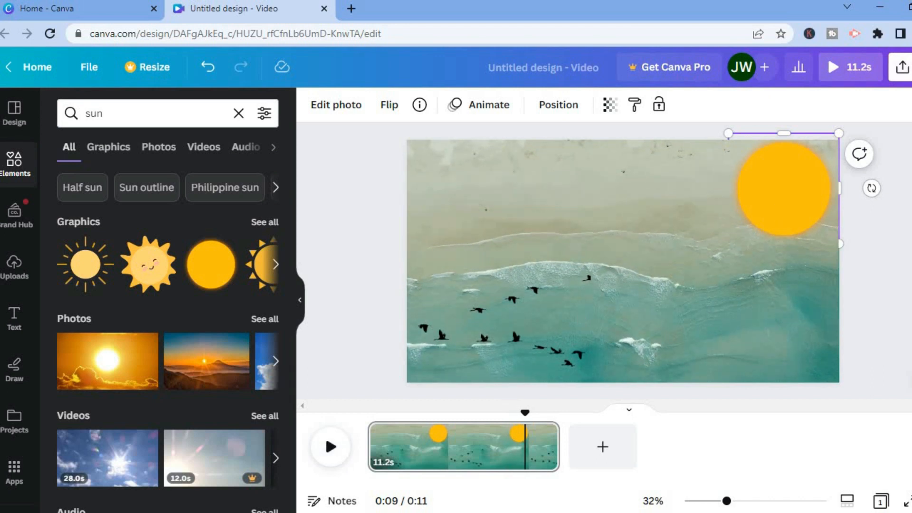
left_click(902, 67)
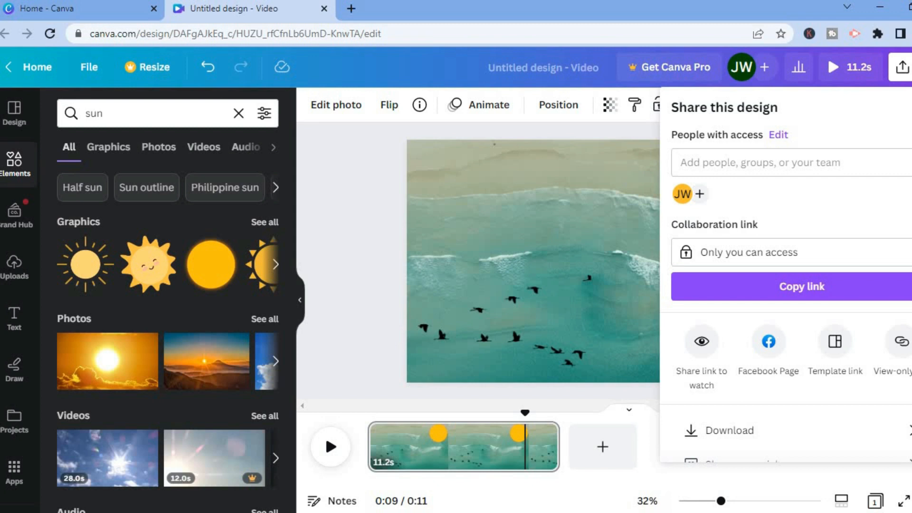
left_click(354, 275)
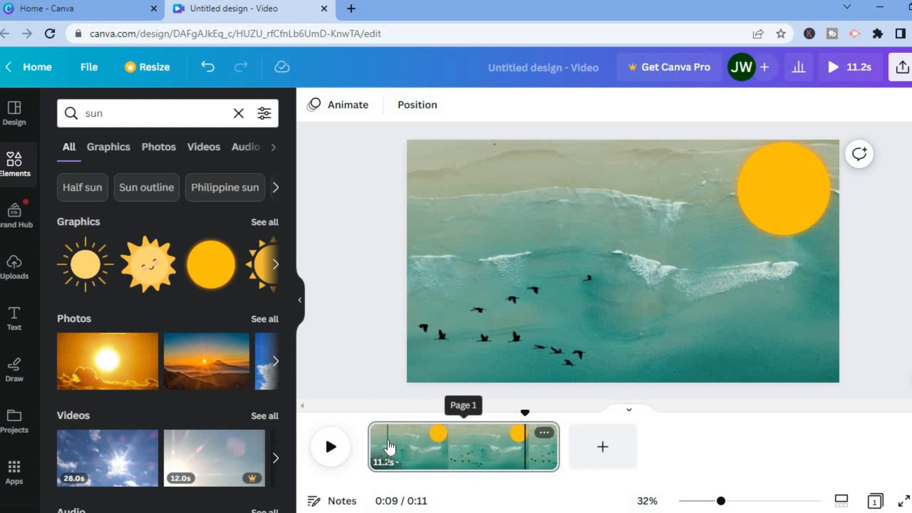
Extend the page's duration on the timeline to 15.0 s.
mouse_move(559, 449)
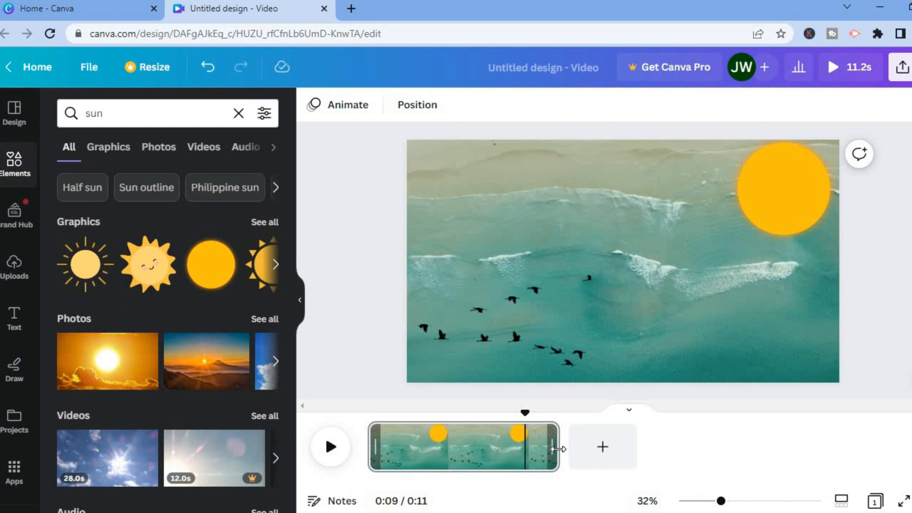
left_click_drag(590, 449, 624, 451)
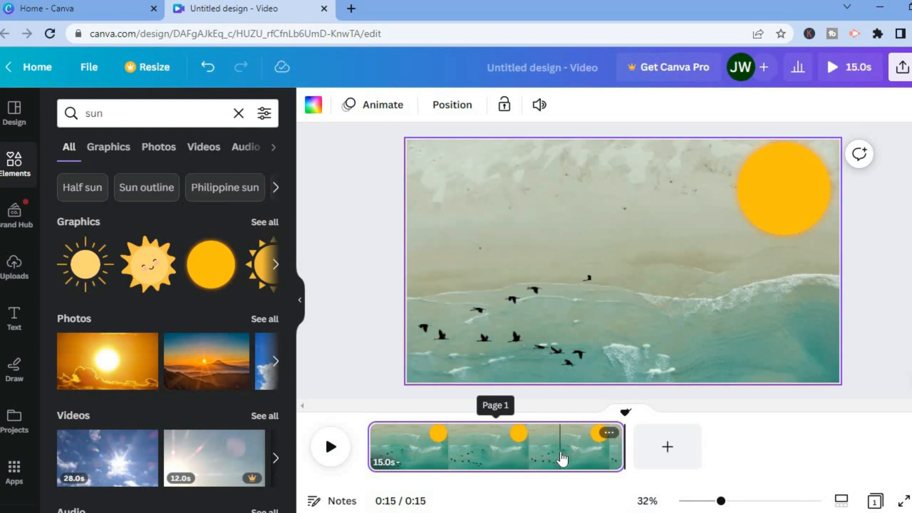
Shorten the page's duration on the timeline to 4.0 s.
left_click_drag(620, 448, 432, 444)
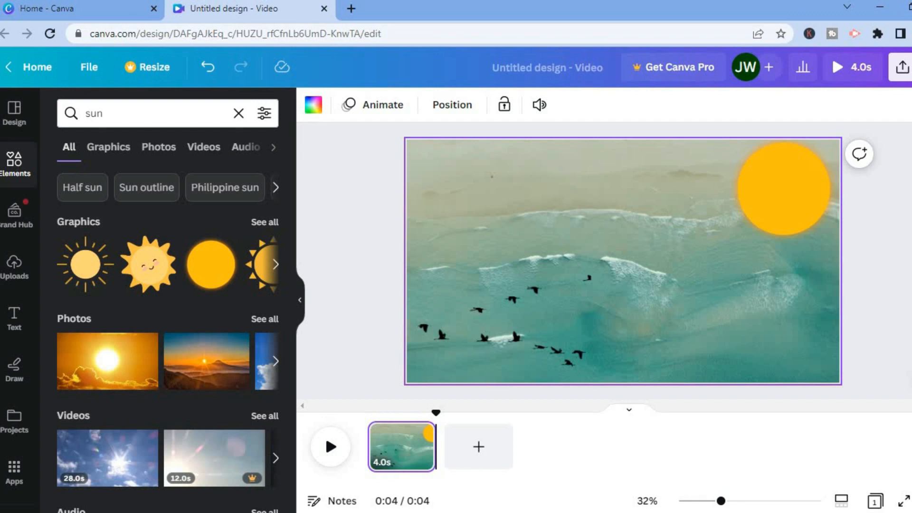
Look at the design's download settings, including file type and quality, without downloading the video.
left_click(901, 67)
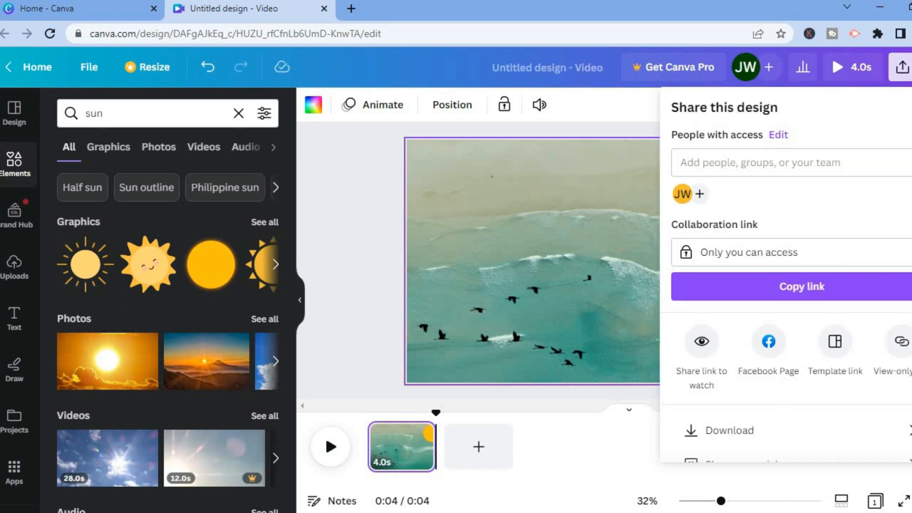
scroll(809, 334, "down", 2)
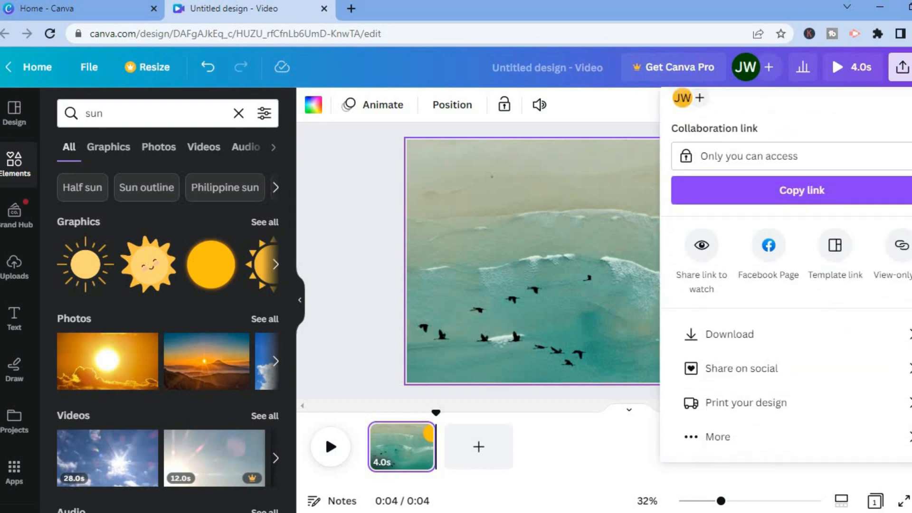
left_click(809, 334)
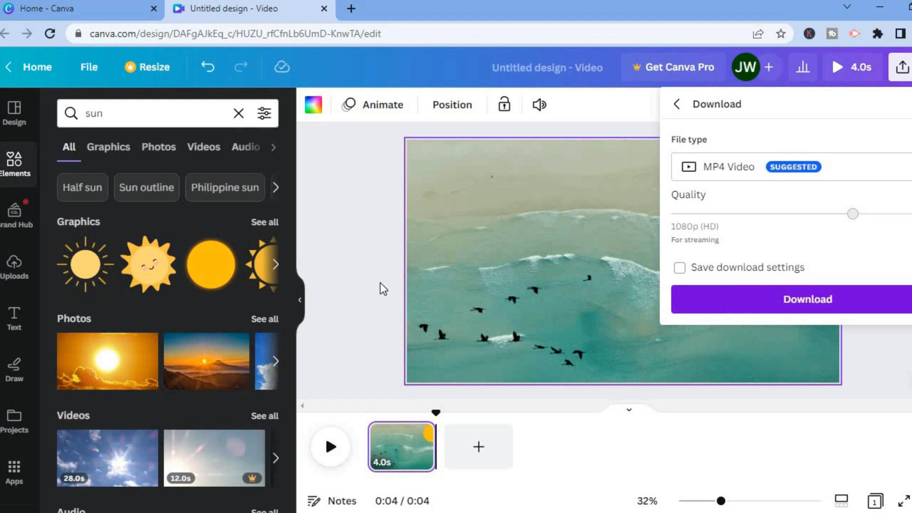
left_click(372, 246)
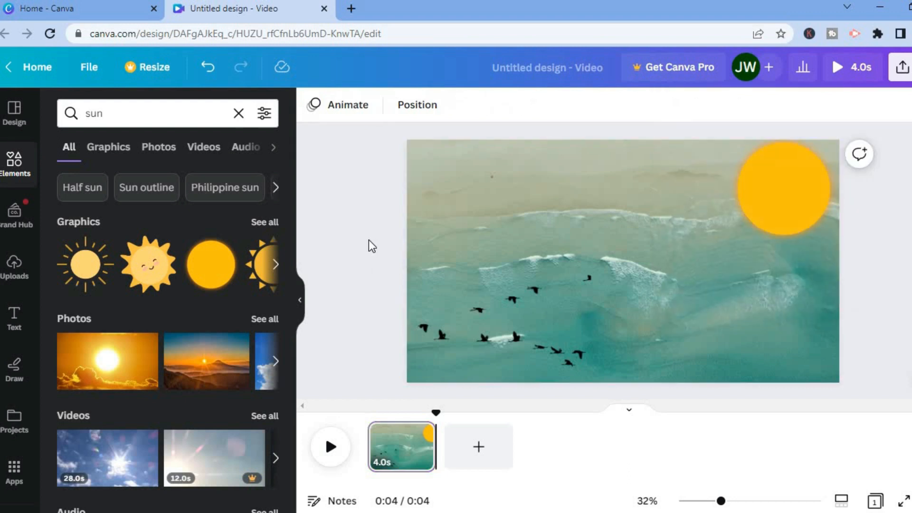
Delete the beach background video, the bird flock and the orange sun graphic to leave an empty page.
left_click(501, 264)
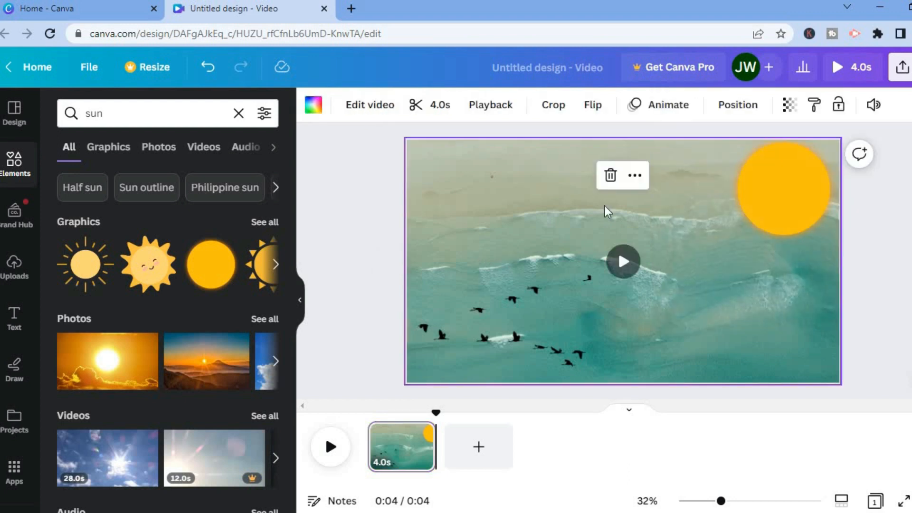
left_click(610, 176)
left_click(542, 320)
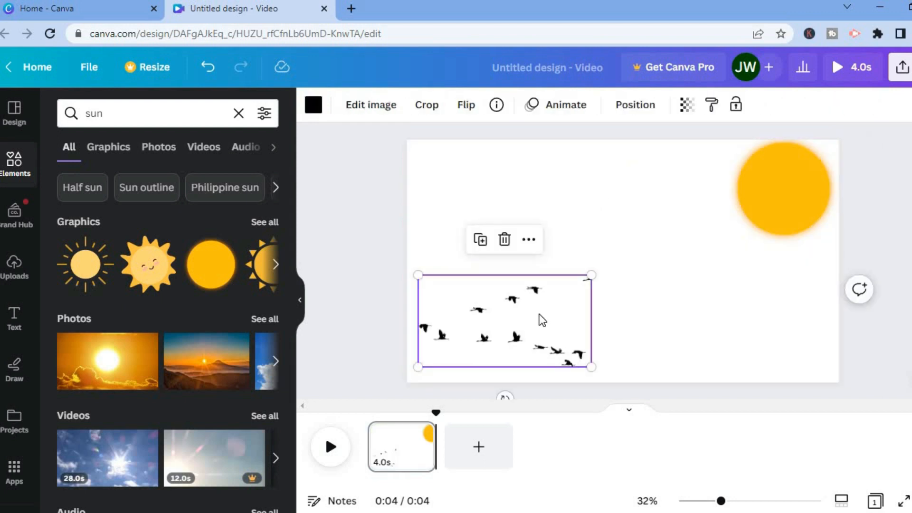
left_click(506, 239)
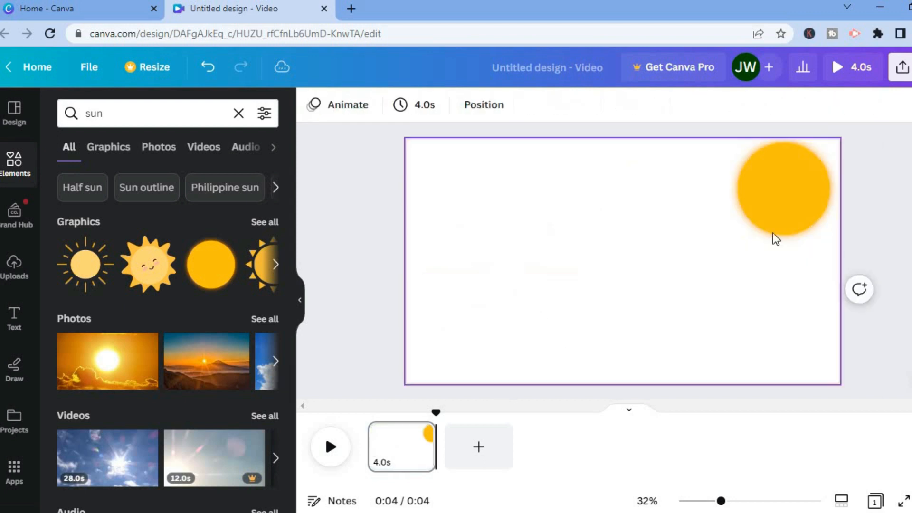
left_click(817, 209)
left_click(783, 279)
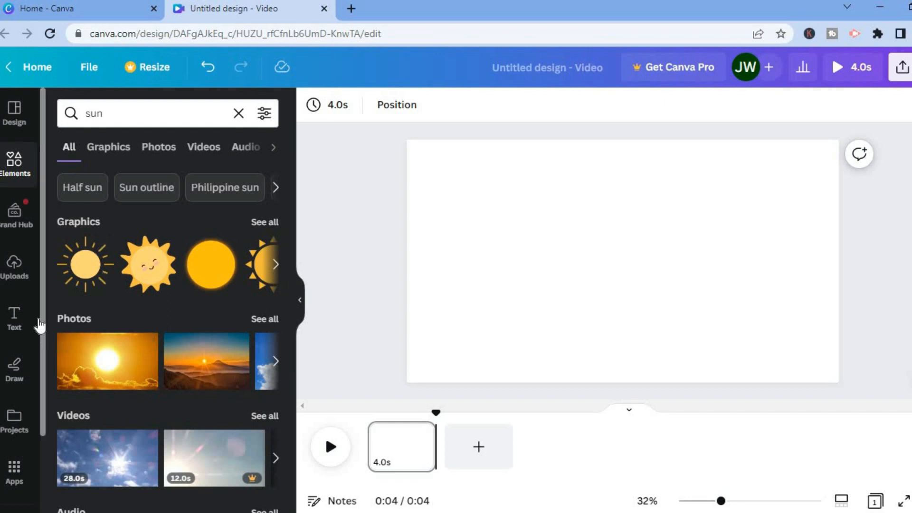
Add the photo of the bright sun above golden clouds and stretch it to fill the whole page.
left_click_drag(44, 315, 44, 343)
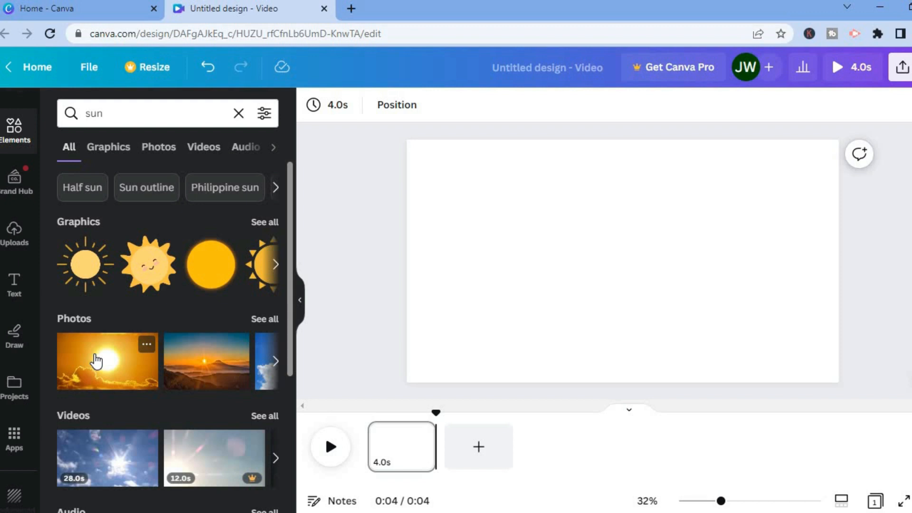
left_click(97, 361)
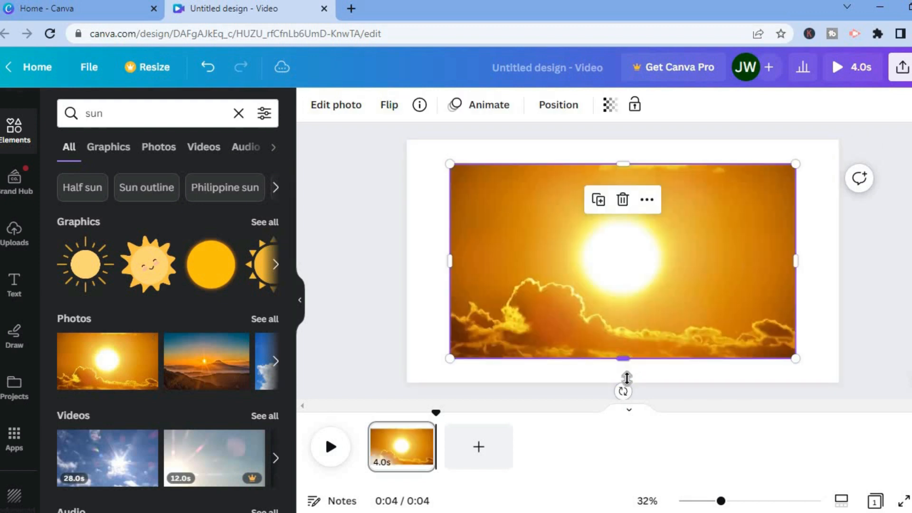
left_click_drag(627, 378, 627, 395)
left_click_drag(451, 268, 407, 268)
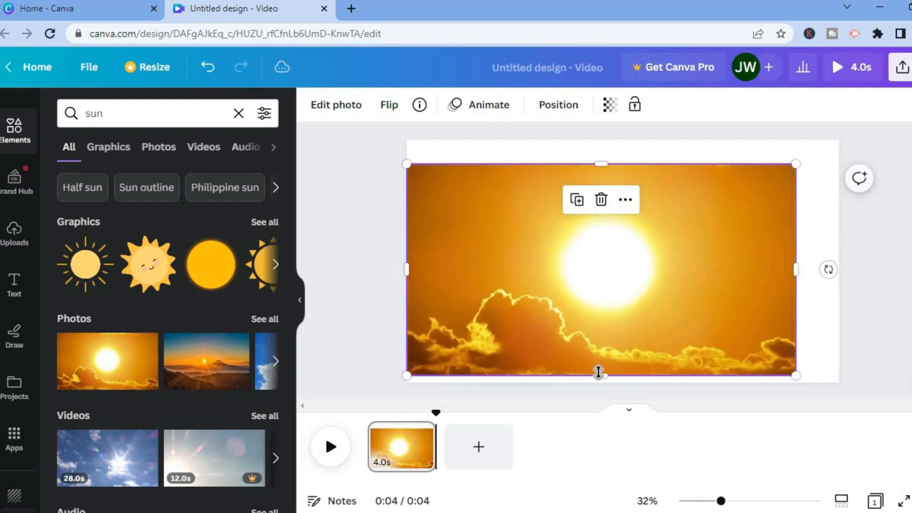
left_click_drag(792, 271, 835, 272)
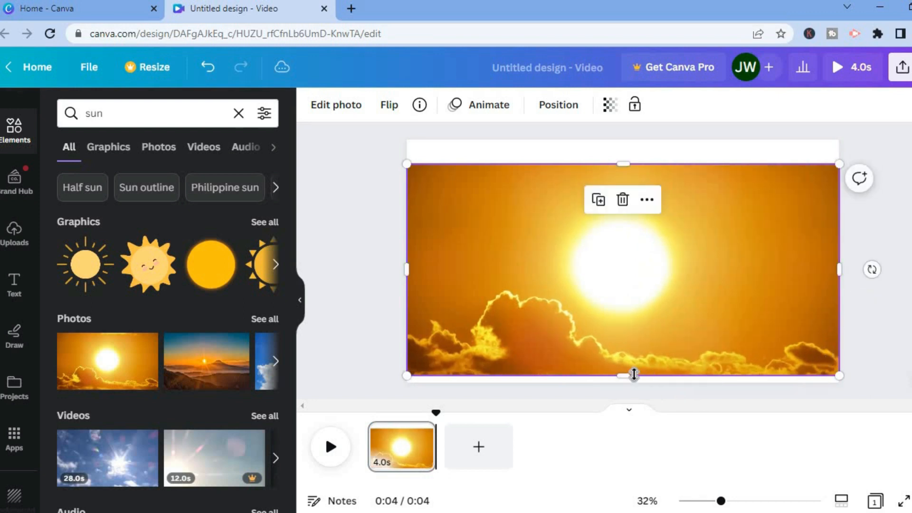
left_click_drag(624, 376, 623, 383)
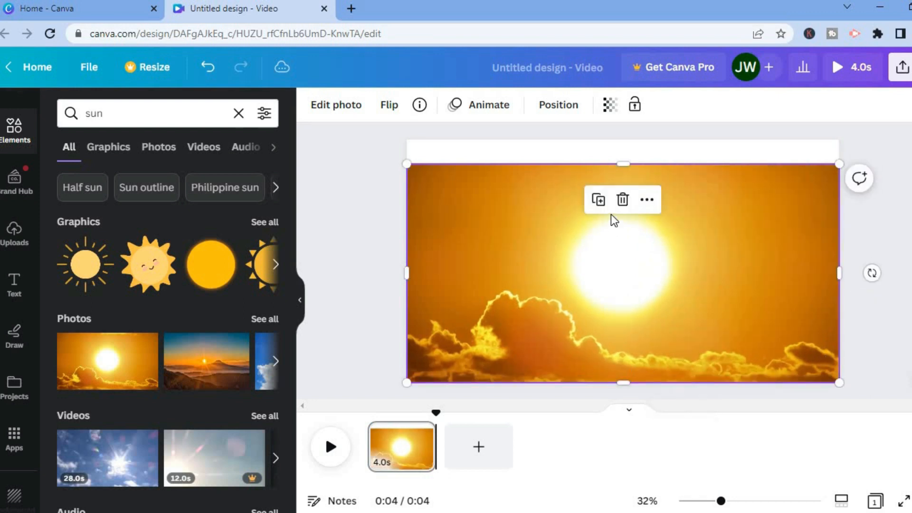
left_click_drag(621, 163, 623, 140)
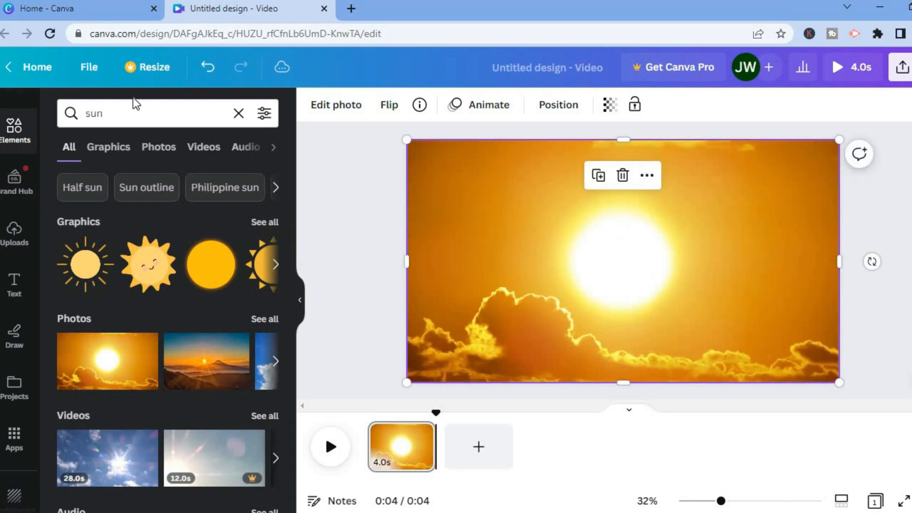
key("Escape")
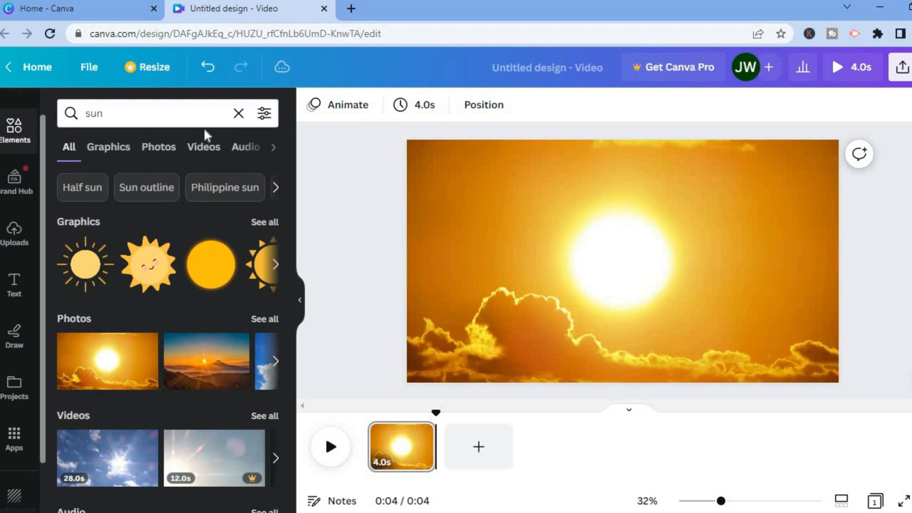
Search the elements for "bird", add the black flying flock graphic and place it just right of the sun.
left_click(233, 115)
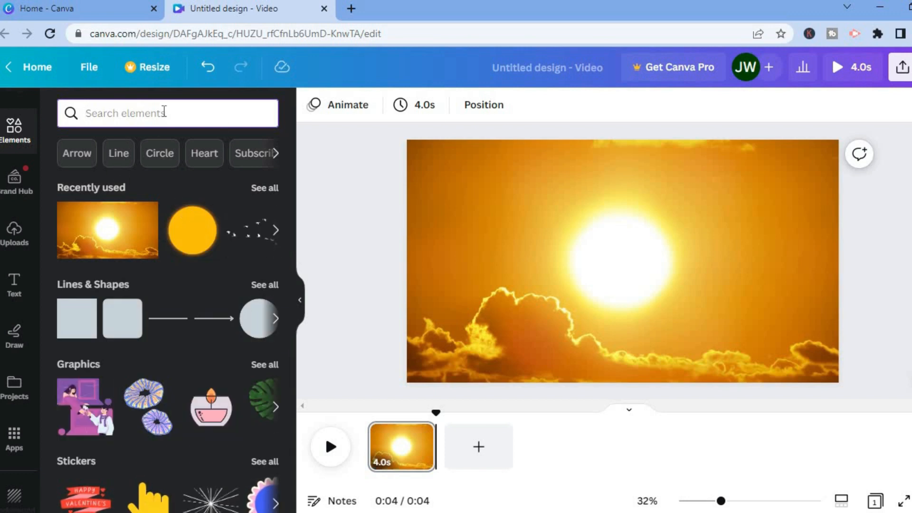
type("bird")
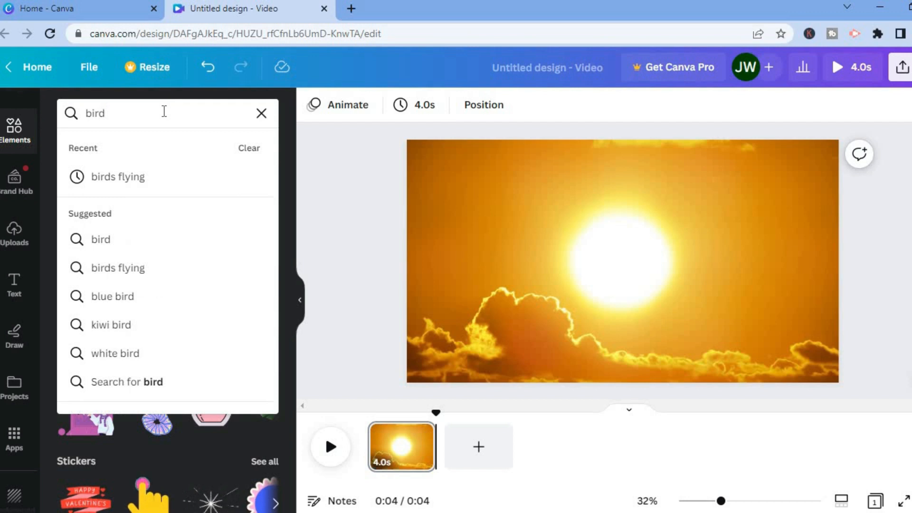
key("Return")
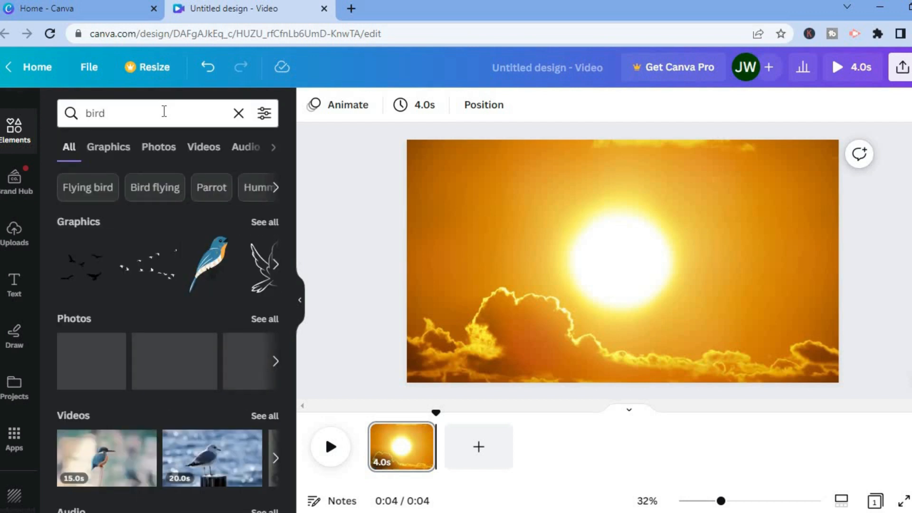
left_click(142, 274)
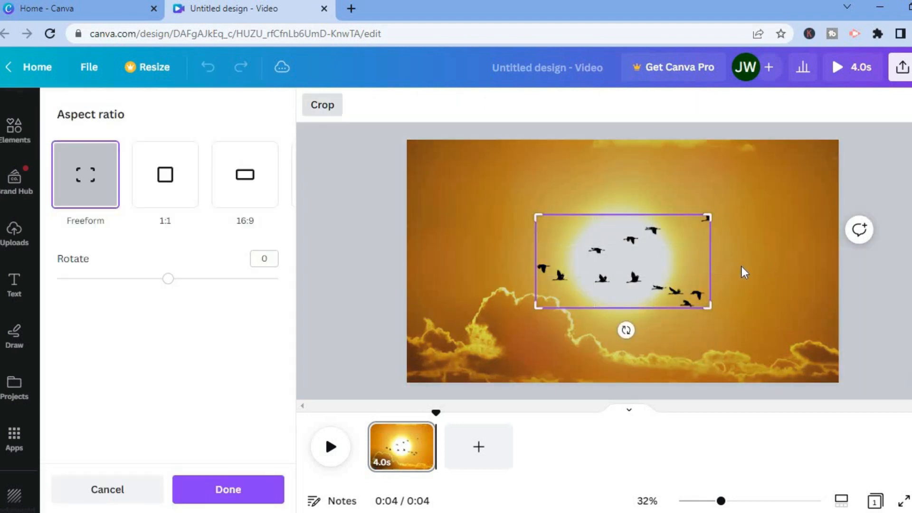
left_click(742, 266)
mouse_move(703, 238)
left_mouse_down()
mouse_move(720, 241)
mouse_move(703, 247)
left_mouse_up()
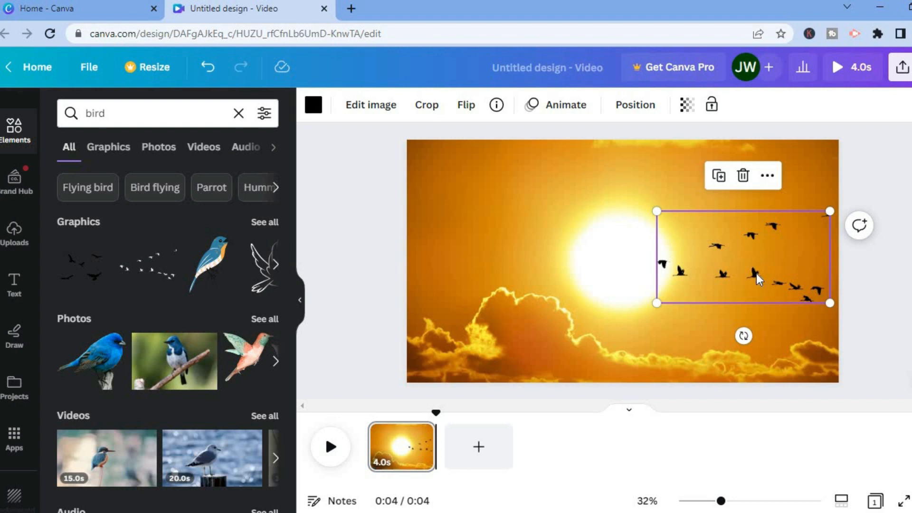
Start creating a custom movement animation for the bird flock.
left_click(558, 115)
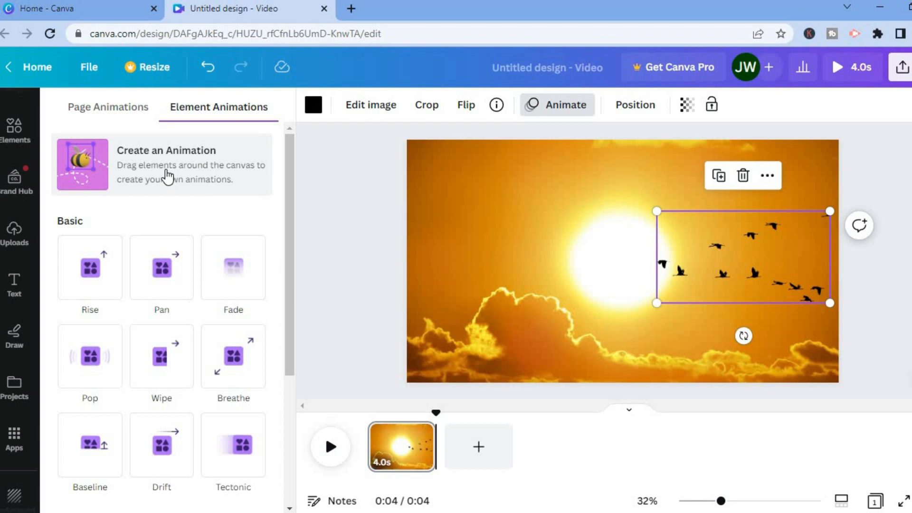
left_click(196, 150)
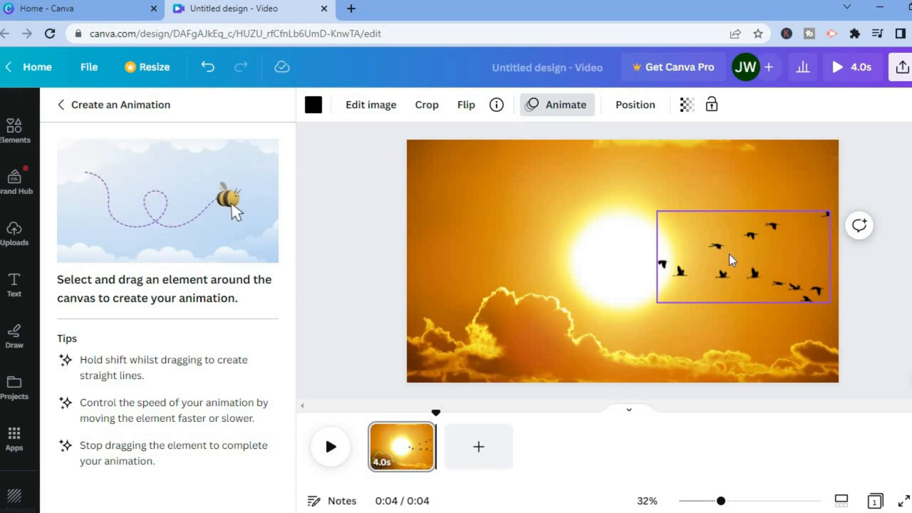
mouse_move(723, 254)
left_mouse_down()
mouse_move(831, 244)
mouse_move(900, 253)
left_mouse_up()
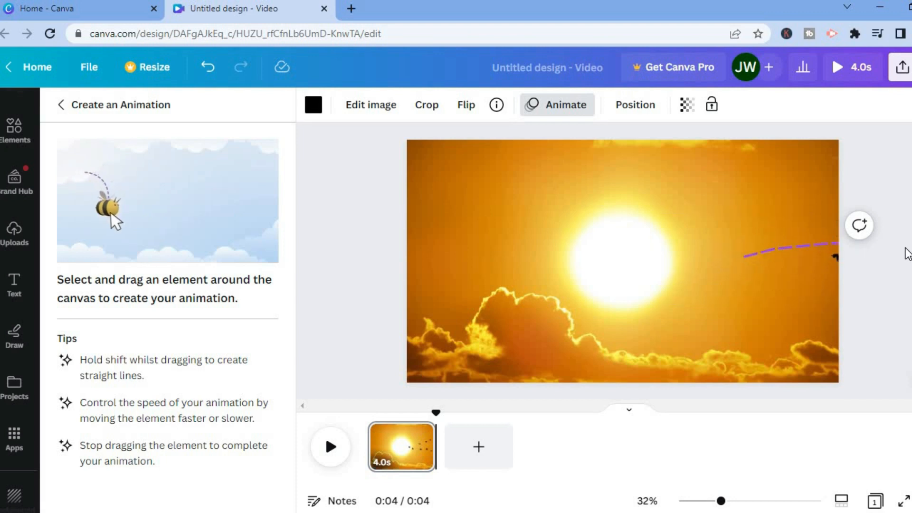
mouse_move(827, 255)
left_mouse_down()
mouse_move(549, 240)
mouse_move(455, 218)
mouse_move(446, 202)
left_mouse_up()
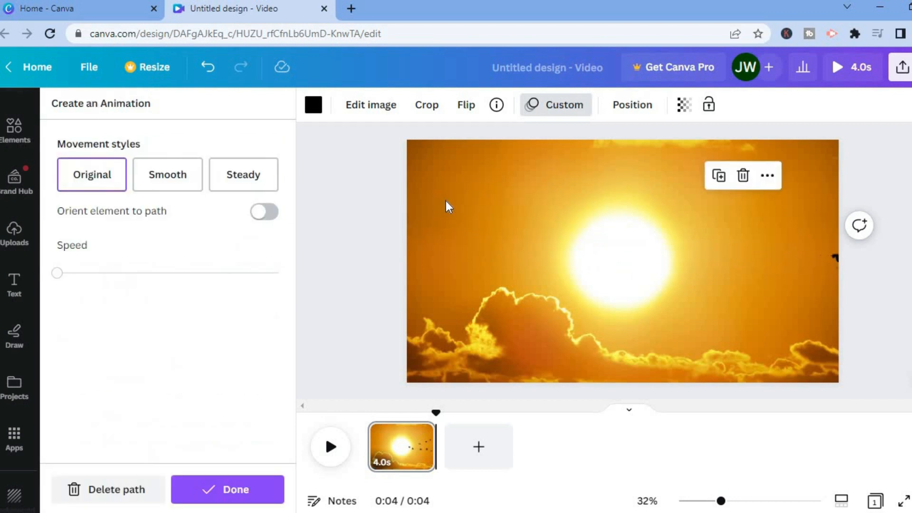
left_click(178, 184)
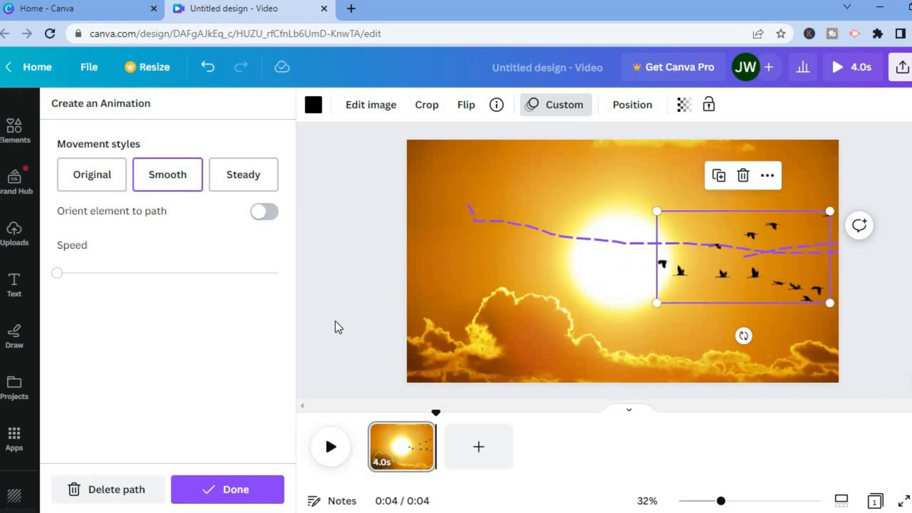
left_click(331, 447)
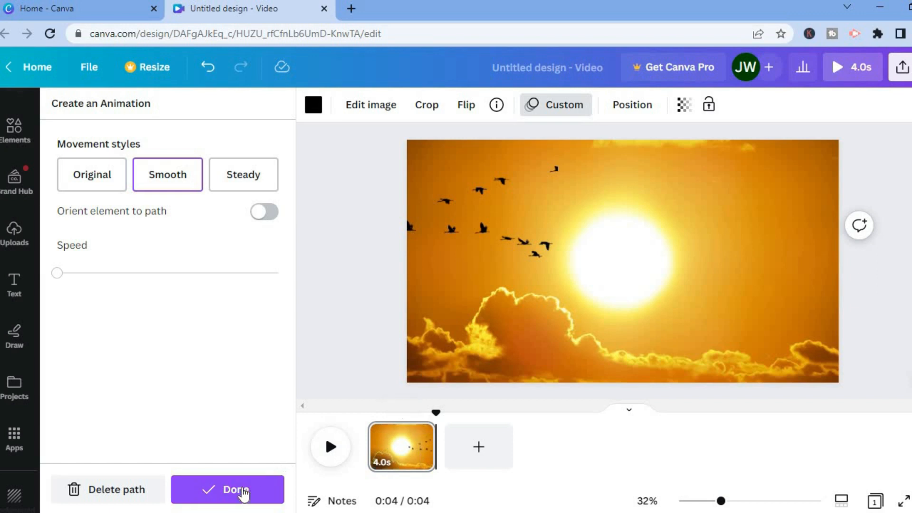
left_click(121, 496)
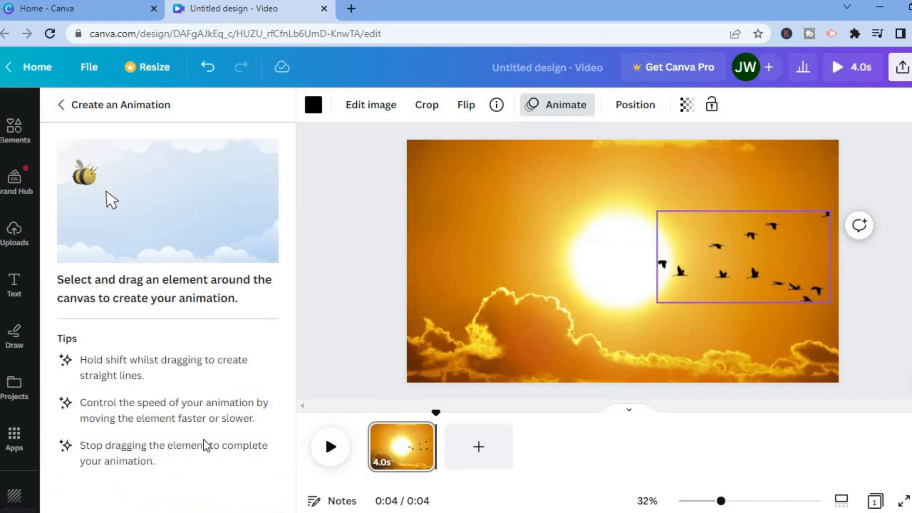
mouse_move(884, 257)
left_mouse_down()
mouse_move(910, 256)
mouse_move(845, 246)
mouse_move(750, 256)
left_mouse_up()
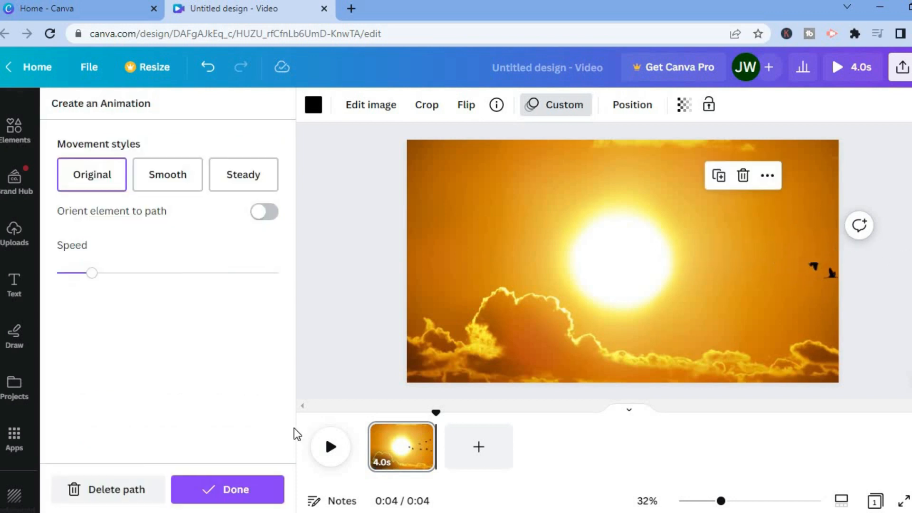
left_click(72, 501)
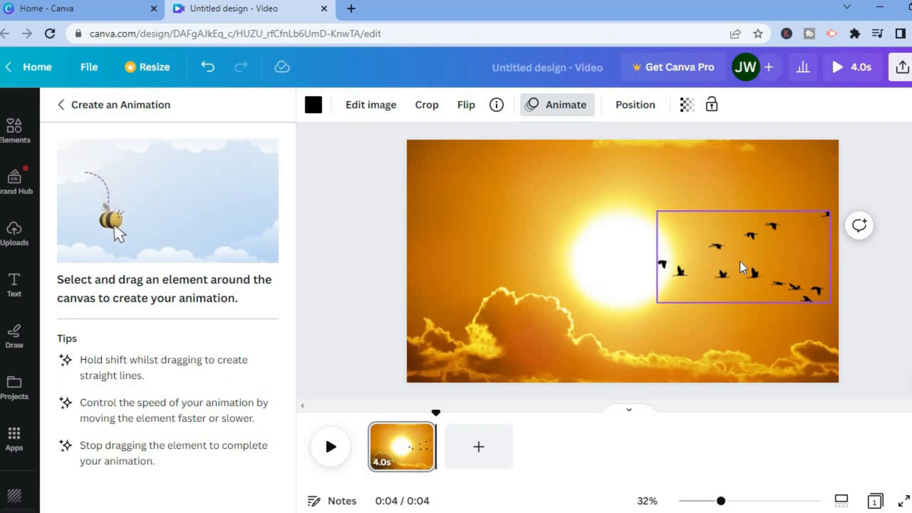
Draw the flock's flight path up over the sun to the page's upper-left corner and lower its speed to about one fifth of the range.
mouse_move(743, 267)
left_mouse_down()
mouse_move(507, 172)
mouse_move(440, 170)
mouse_move(394, 153)
left_mouse_up()
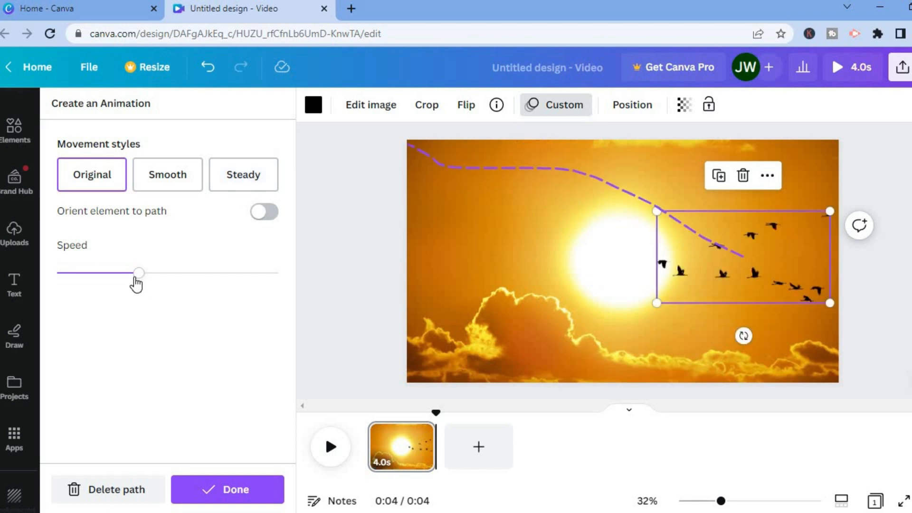
left_click_drag(142, 281, 178, 285)
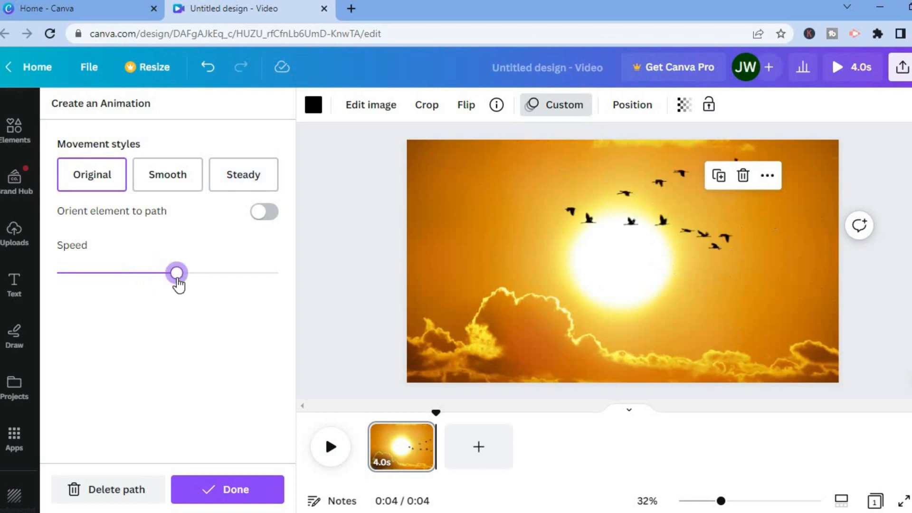
left_click_drag(118, 278, 95, 275)
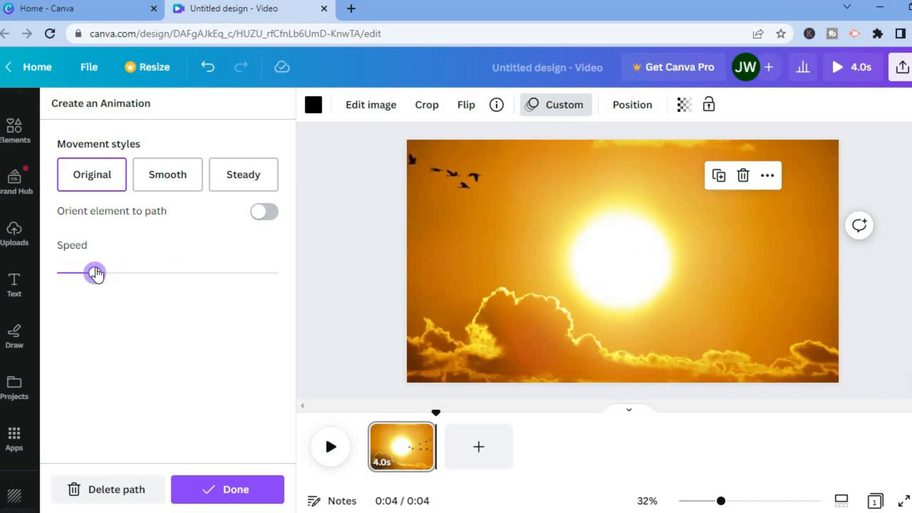
left_click_drag(95, 275, 102, 276)
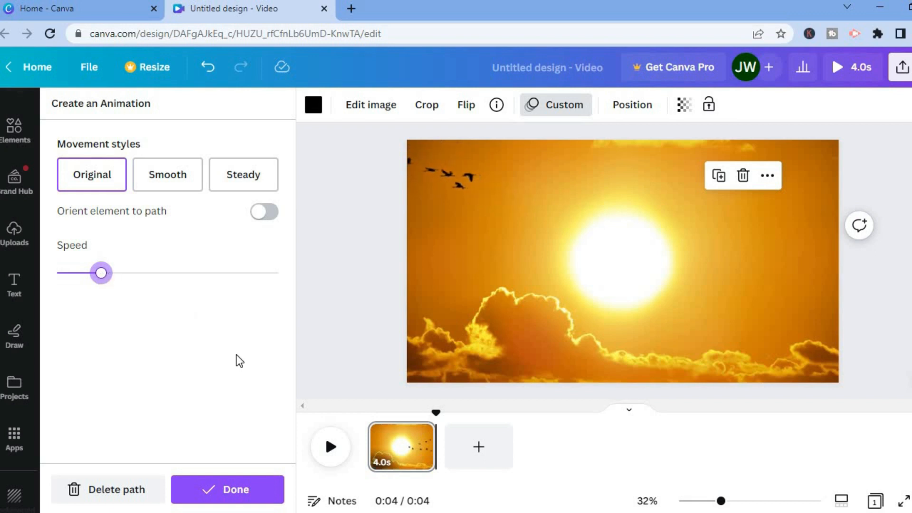
left_click(231, 490)
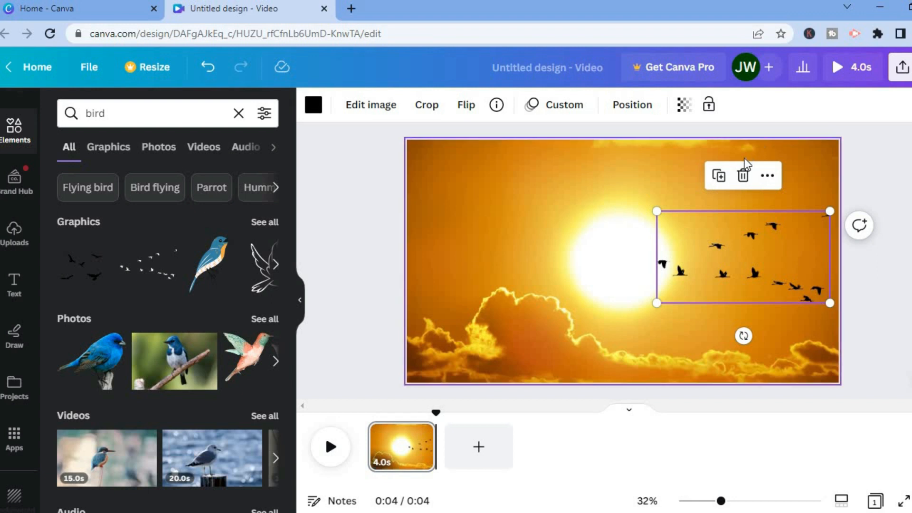
Delete the bird flock and the sun background photo so the page is empty.
left_click(743, 175)
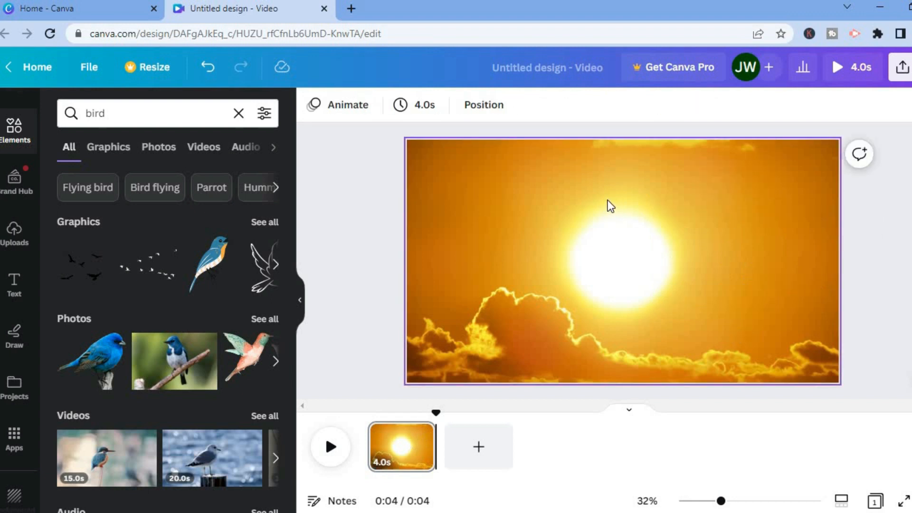
left_click(608, 201)
left_click(609, 180)
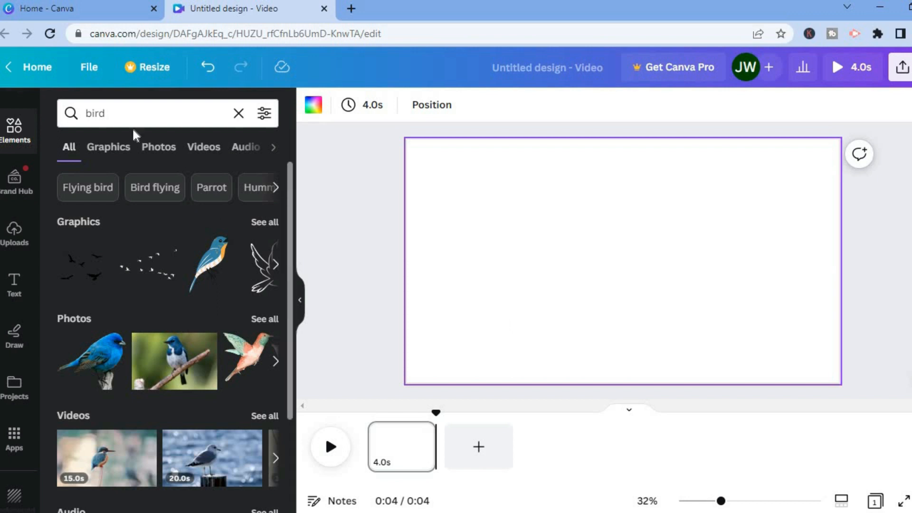
Search the elements for "clouds" and add the 20-second video of white clouds in a light blue sky.
left_click(241, 119)
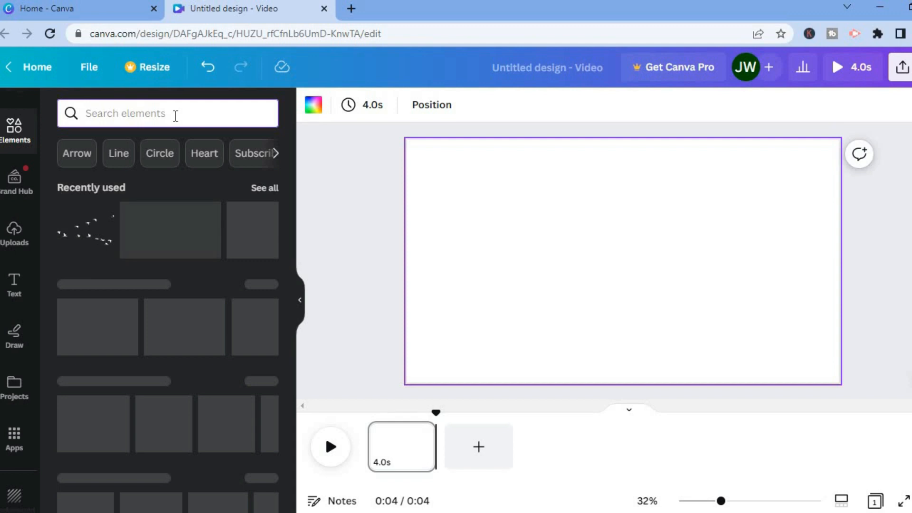
type("clouds")
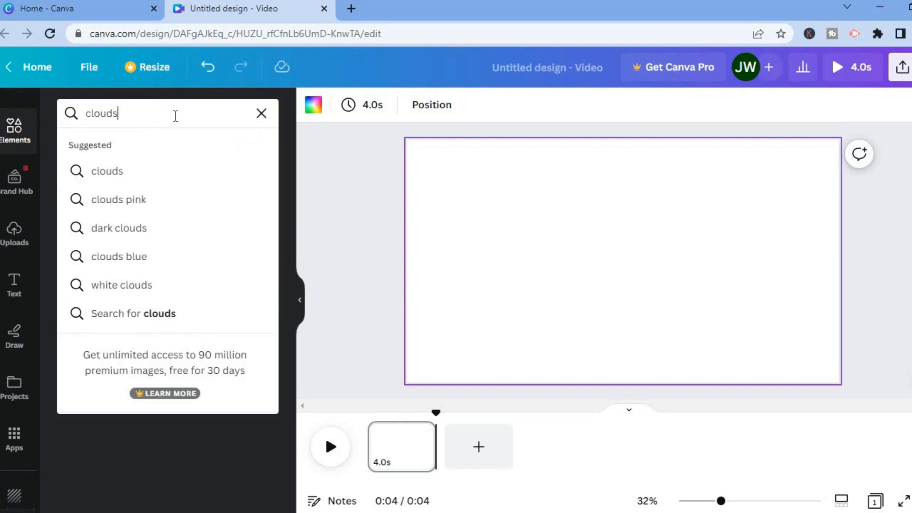
key("Return")
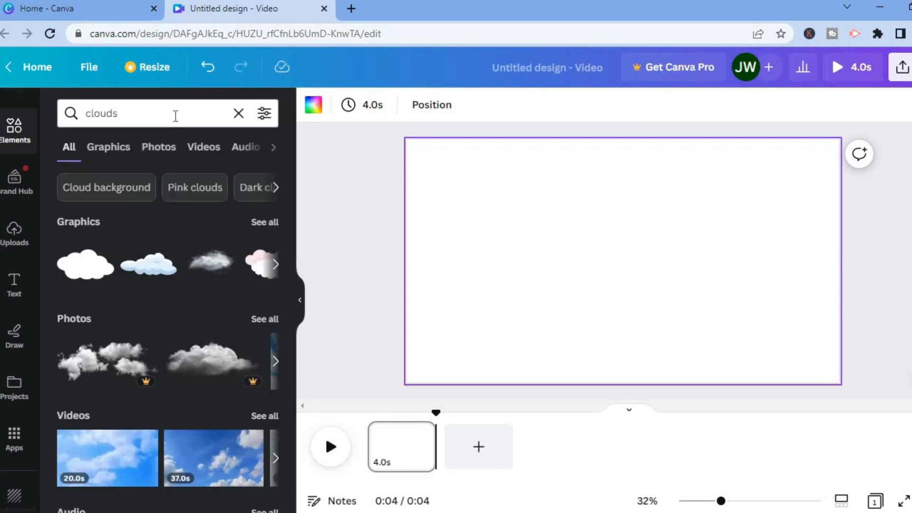
left_click_drag(290, 269, 289, 346)
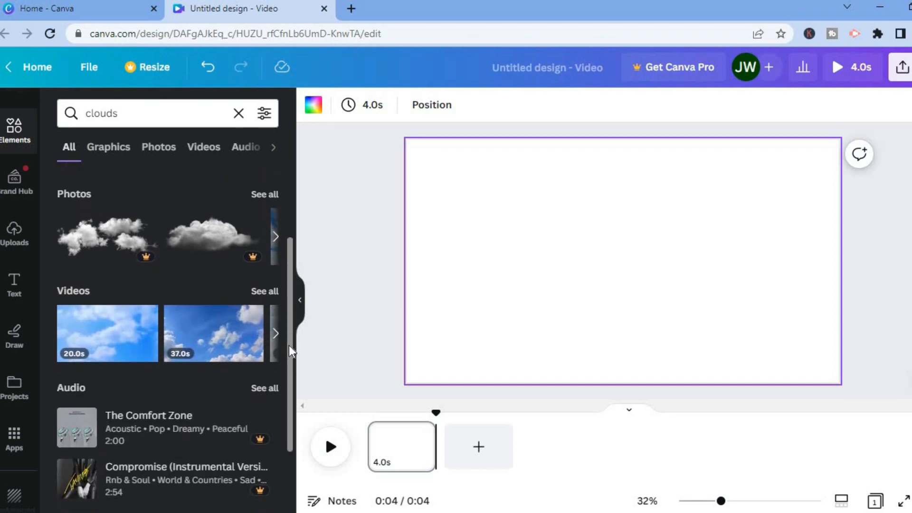
left_click(102, 342)
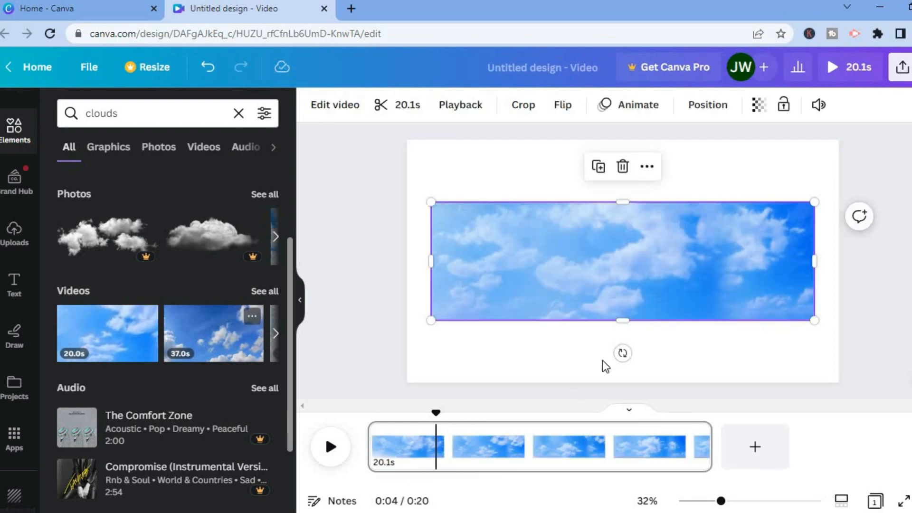
Stretch the cloud video on all four sides until it fills the whole page.
left_click_drag(623, 322, 622, 382)
left_click_drag(429, 292, 407, 288)
left_click_drag(613, 199, 613, 139)
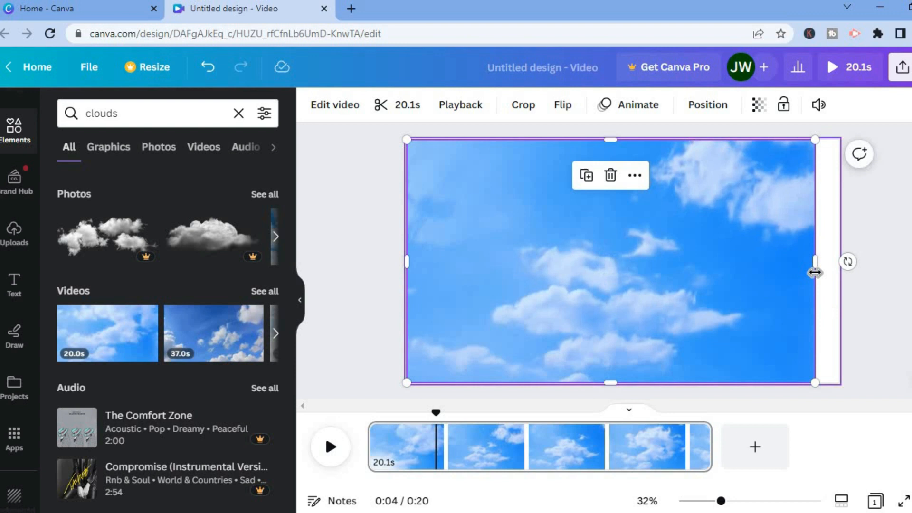
left_click_drag(815, 269, 837, 263)
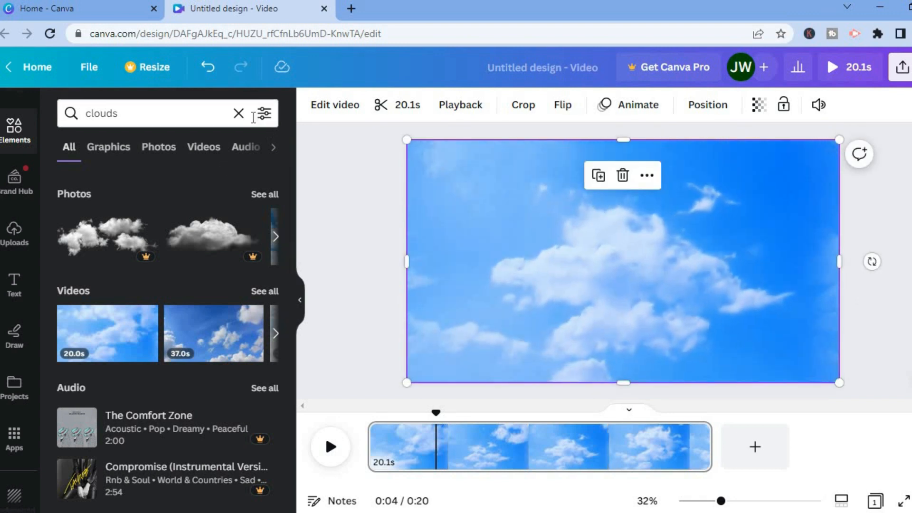
Search the elements for "sun", add the orange sun graphic with triangular rays and place it in the page's lower-left corner.
left_click(239, 113)
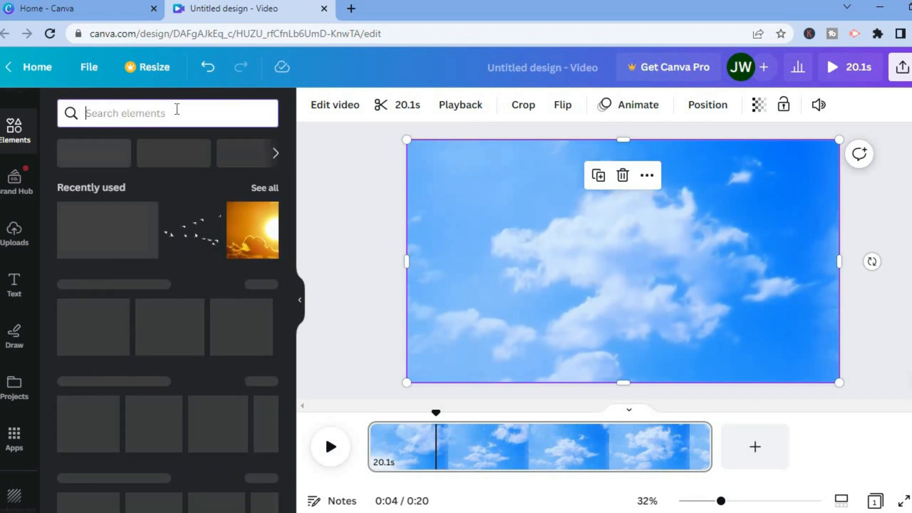
type("sun")
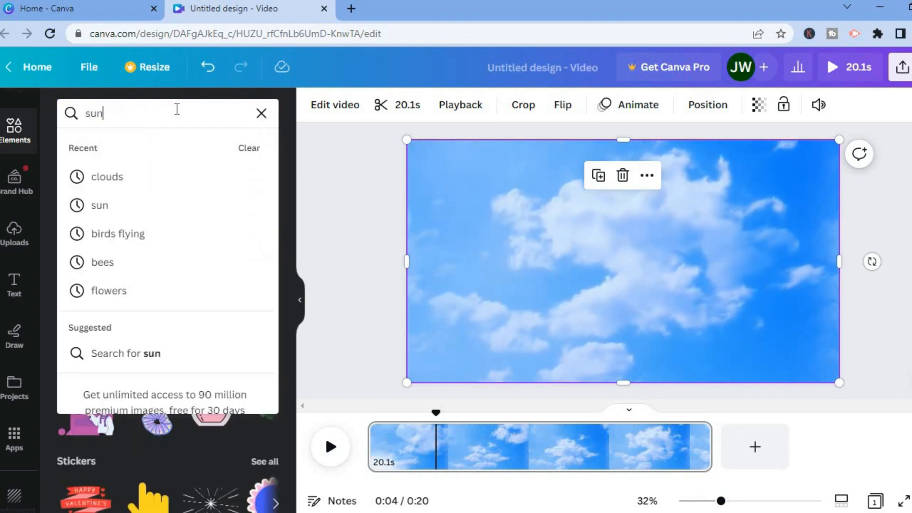
key("Return")
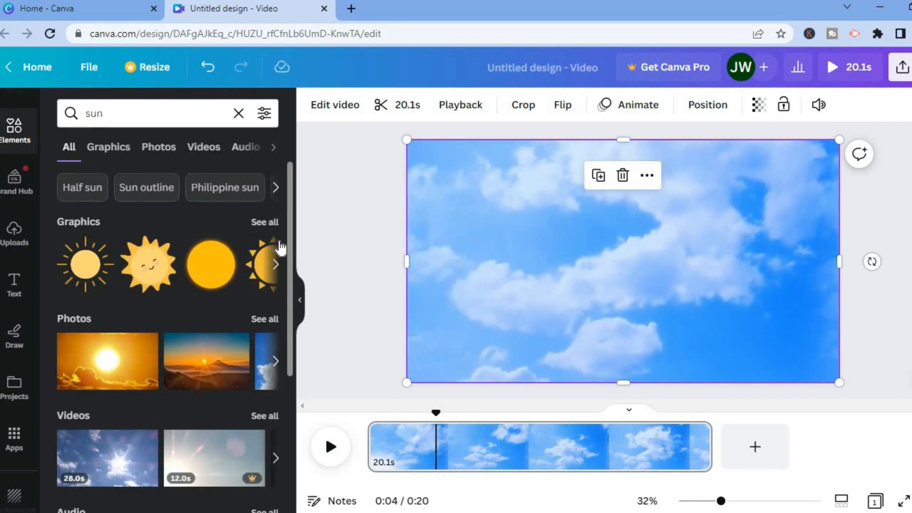
left_click(275, 265)
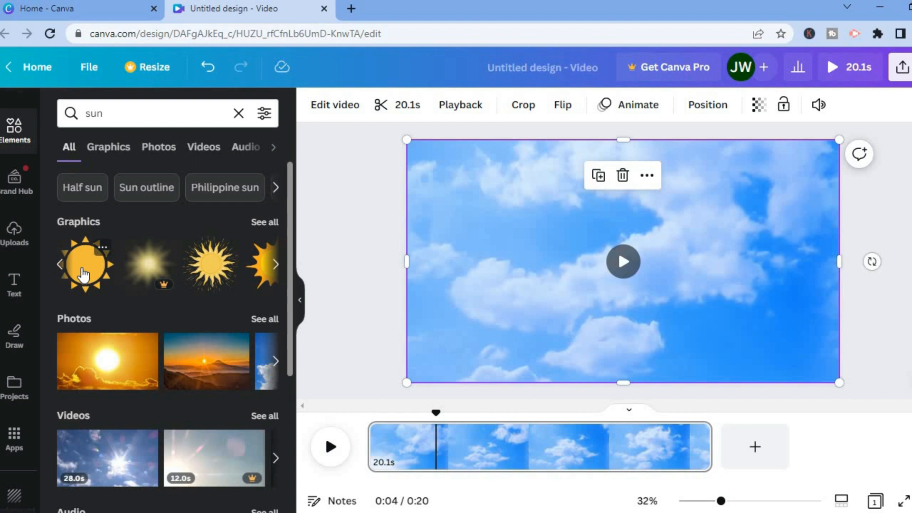
left_click_drag(563, 286, 420, 338)
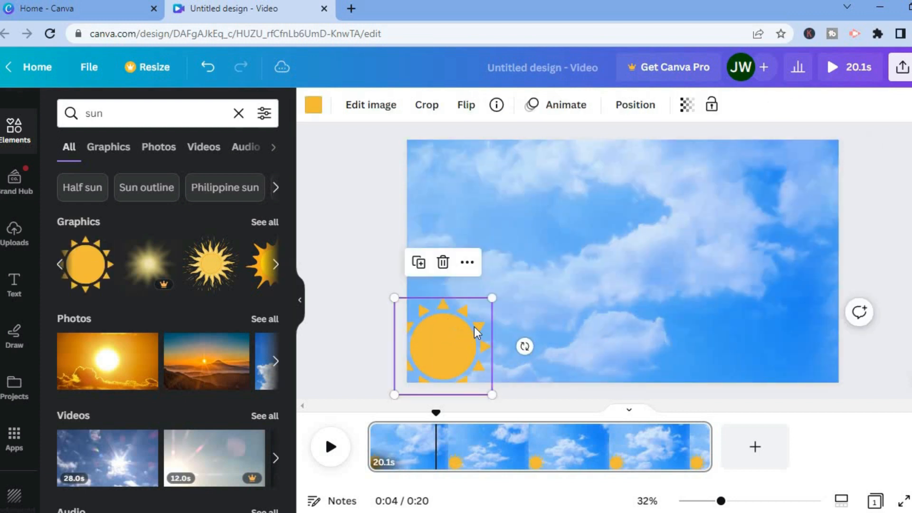
Start creating a custom movement animation for the sun graphic.
left_click(562, 107)
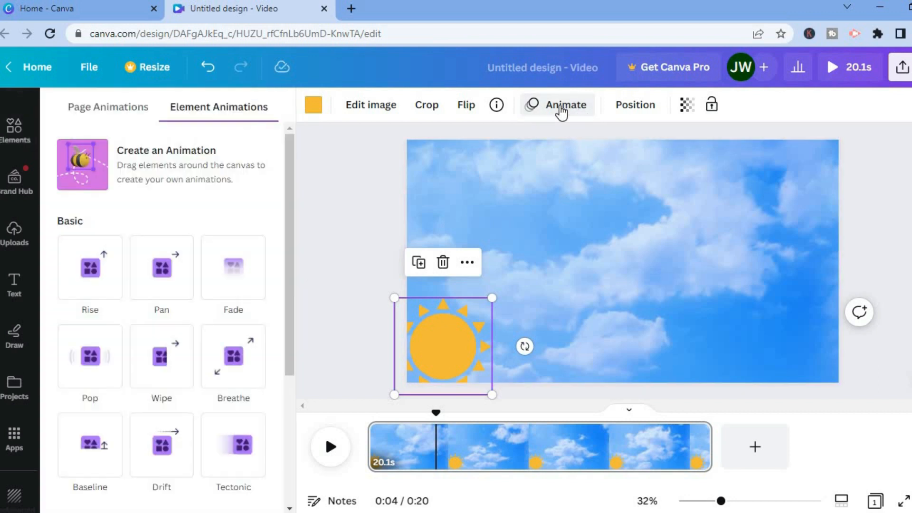
left_click(155, 164)
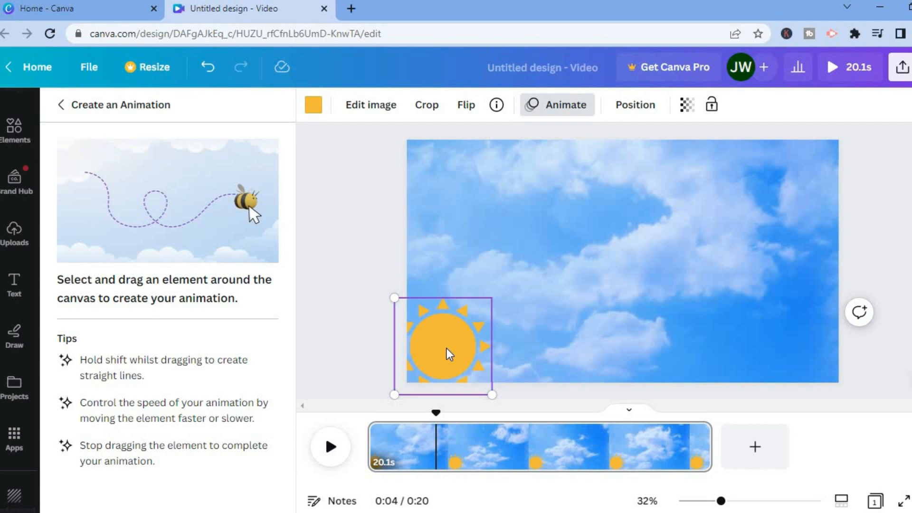
mouse_move(448, 347)
left_mouse_down()
mouse_move(522, 281)
mouse_move(572, 255)
mouse_move(588, 265)
left_mouse_up()
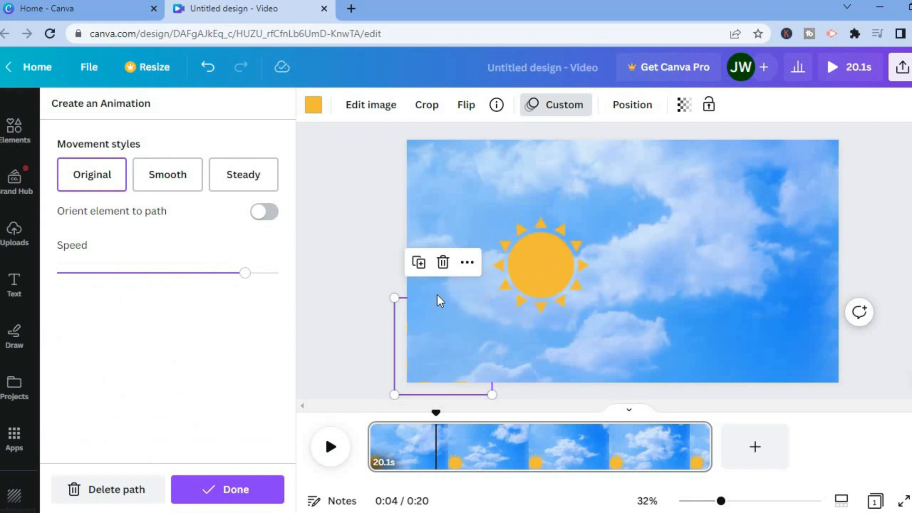
left_click(441, 269)
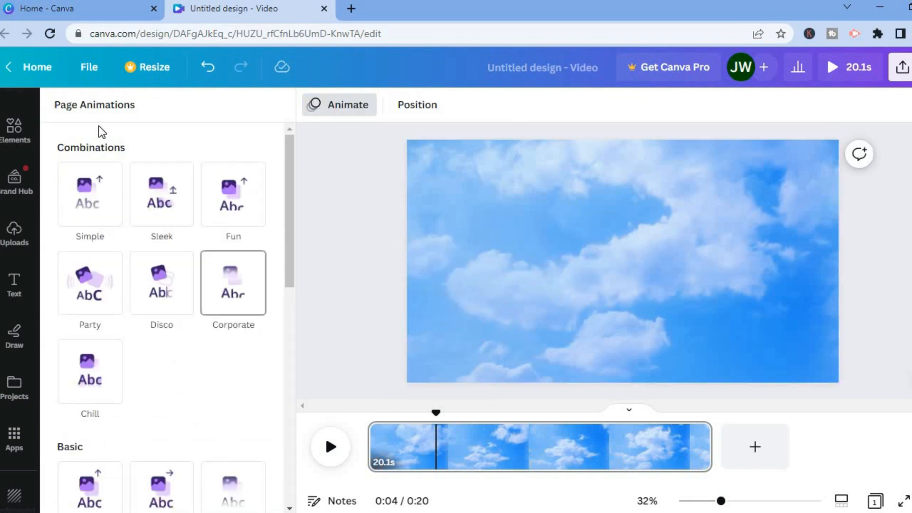
left_click(205, 68)
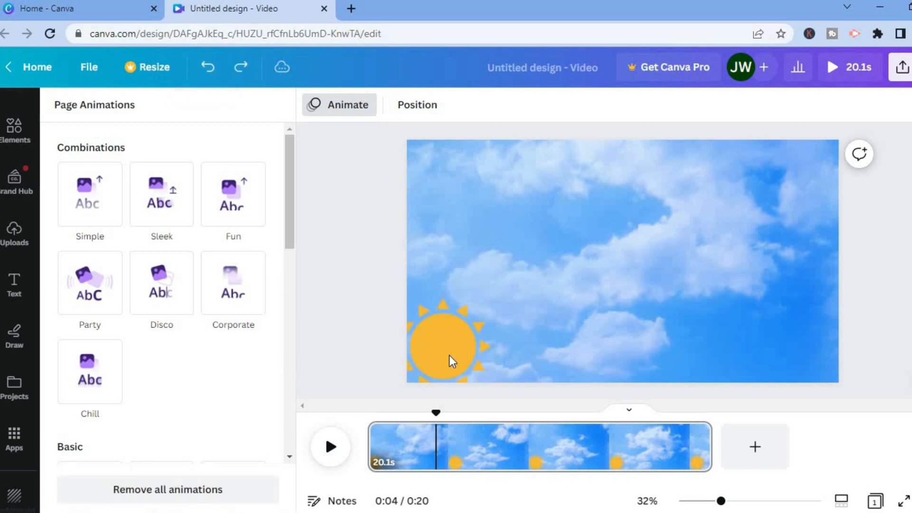
left_click_drag(447, 353, 589, 264)
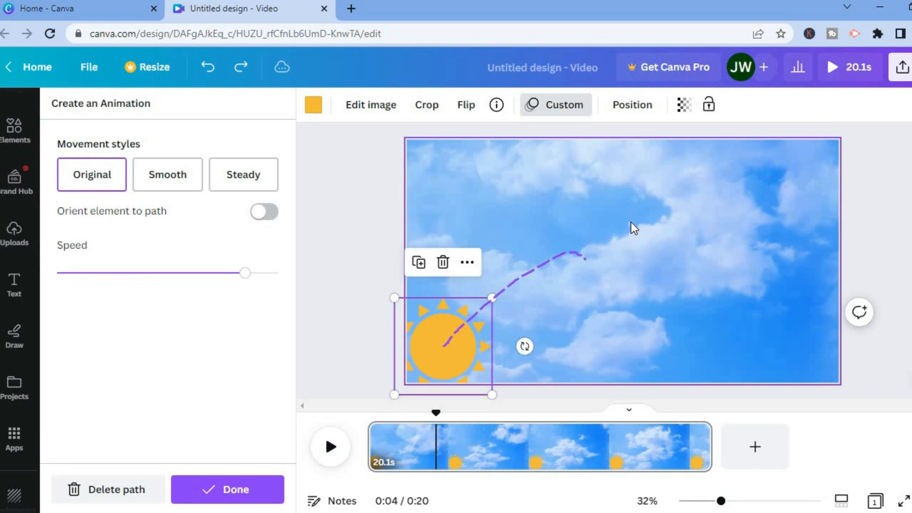
left_click(128, 490)
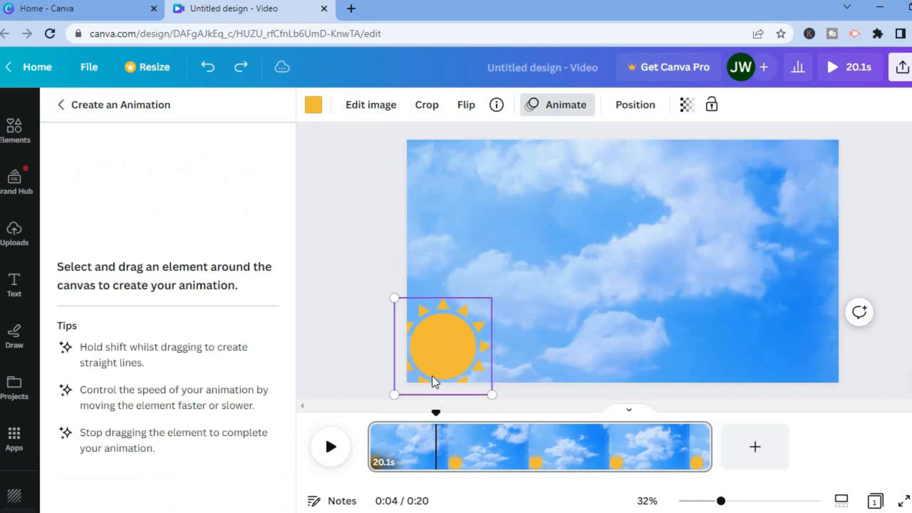
Draw the sun's path diagonally up to just right of the page's top centre and lower its speed to about two fifths of the range.
left_click_drag(449, 344, 657, 164)
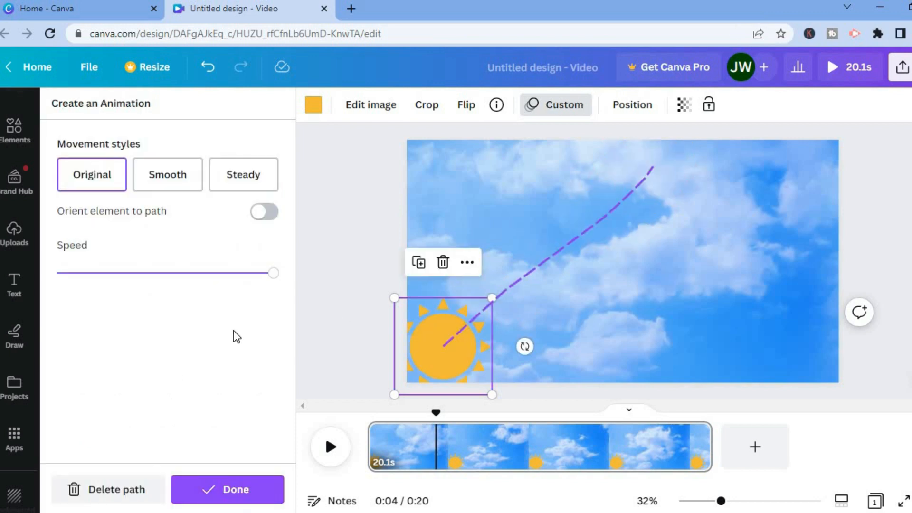
left_click_drag(245, 276, 143, 281)
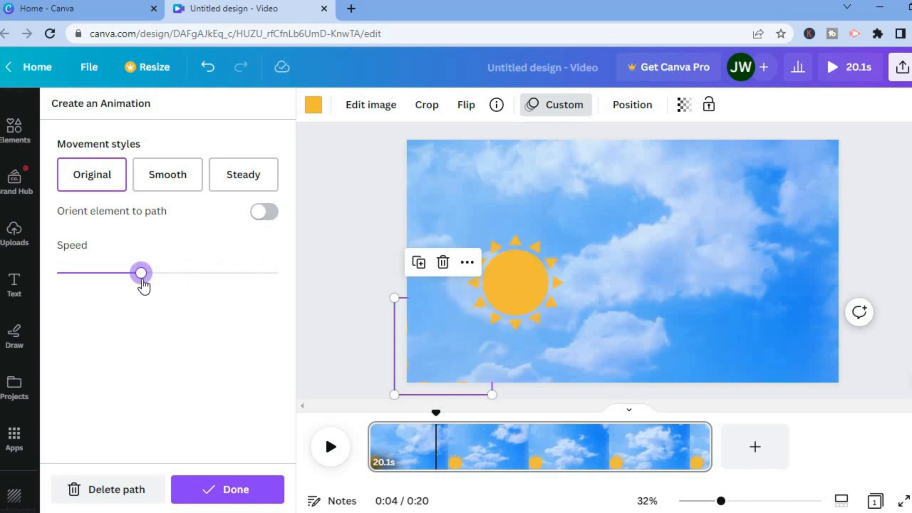
left_click(231, 492)
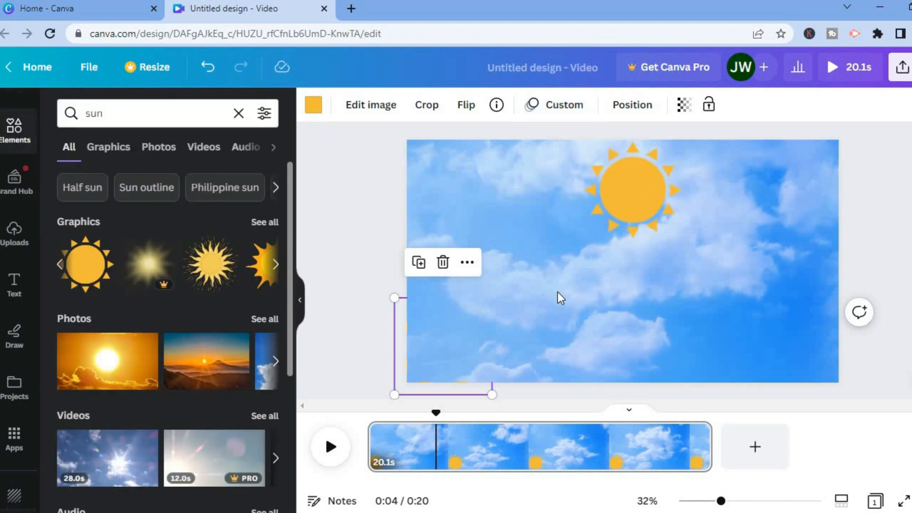
View the design's download settings and close them without downloading.
left_click(902, 69)
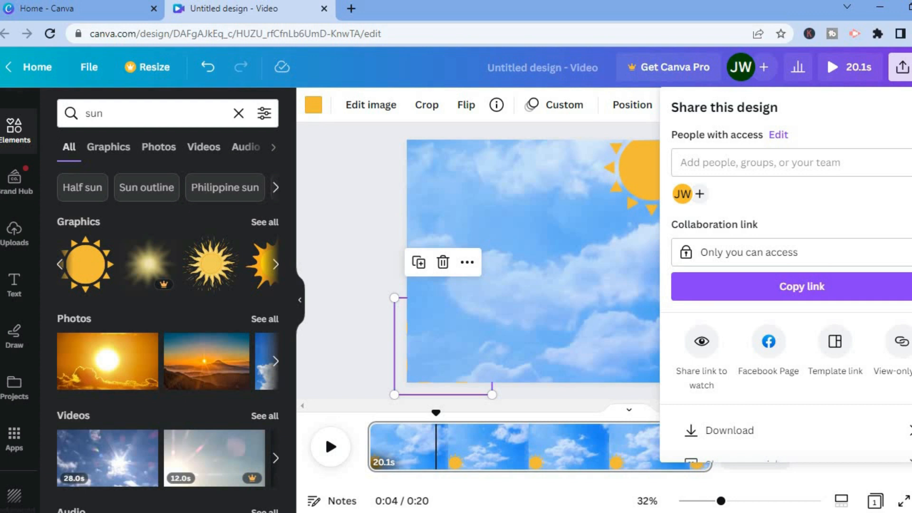
scroll(814, 331, "down", 2)
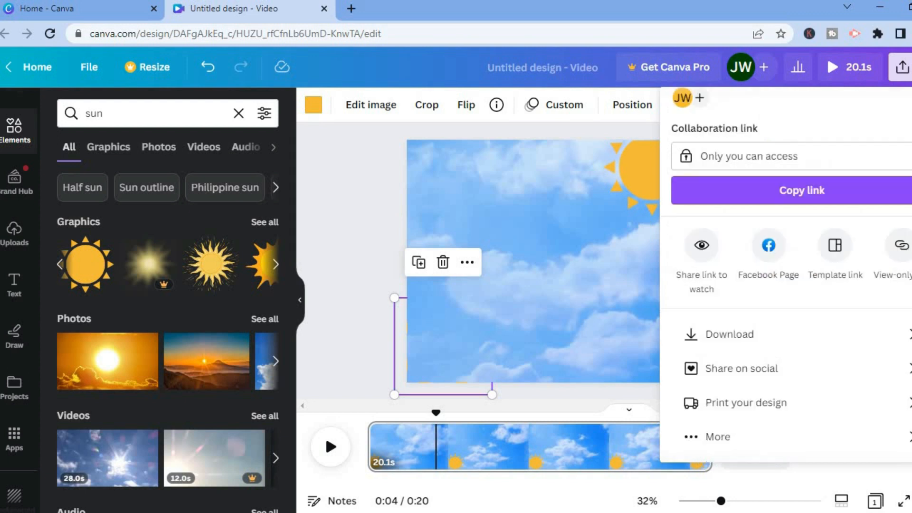
left_click(814, 332)
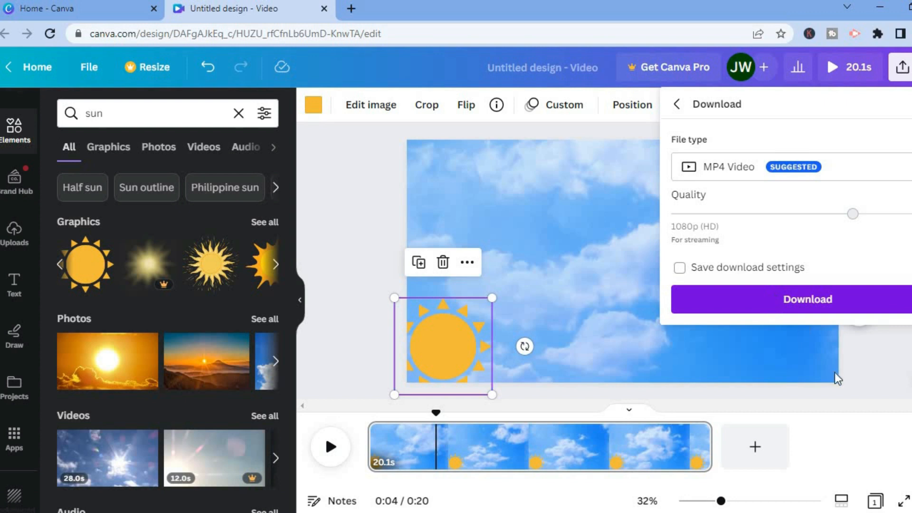
left_click(861, 369)
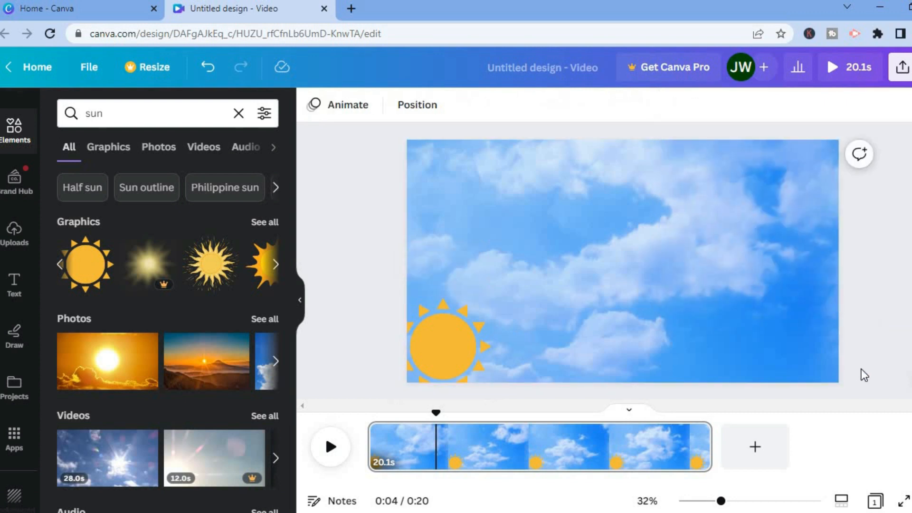